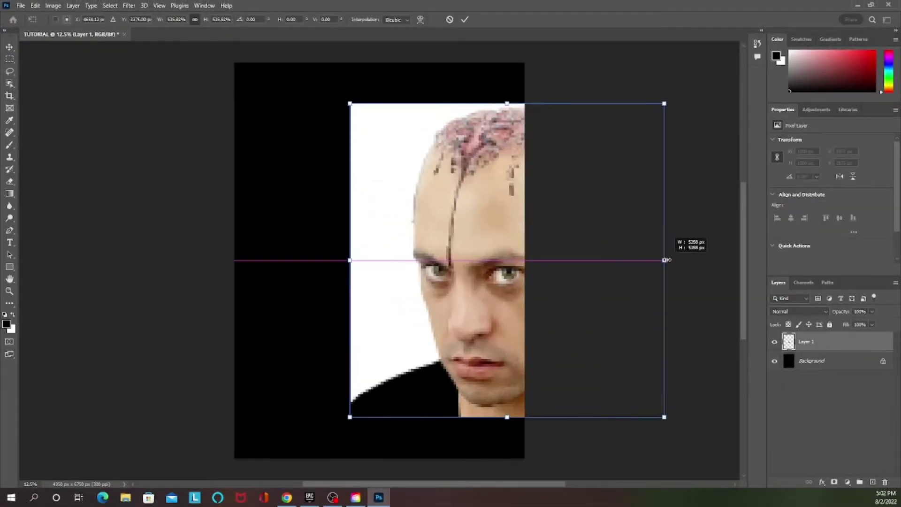
Scale the portrait to about 4854 px wide and centre it on the black canvas.
left_click_drag(591, 270, 456, 266)
left_click_drag(556, 261, 490, 266)
key("Return")
Select the white background around the portrait with the Magic Wand, delete it and clear the selection.
key("w")
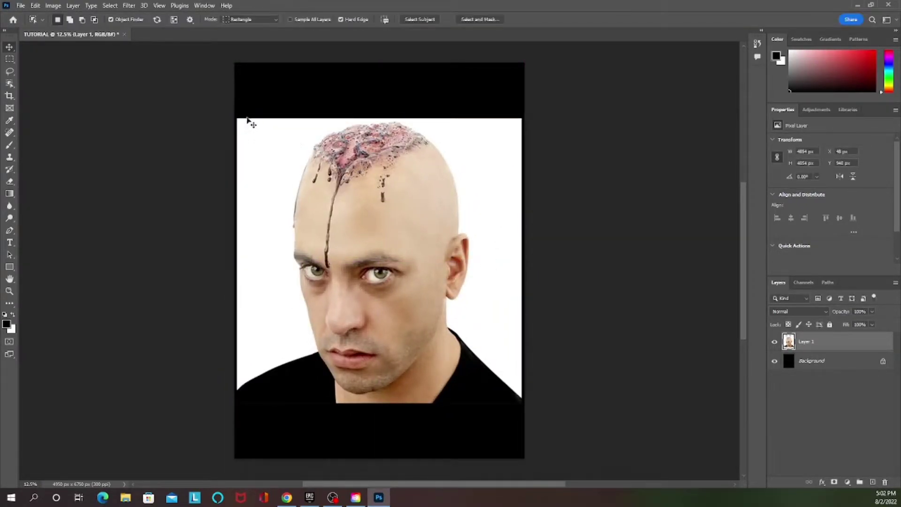
right_click(10, 83)
left_click(47, 103)
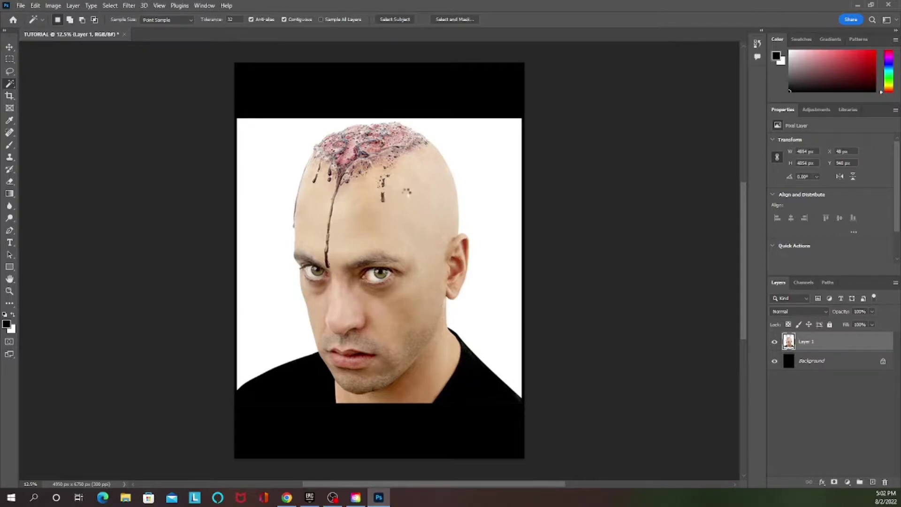
left_click(396, 121)
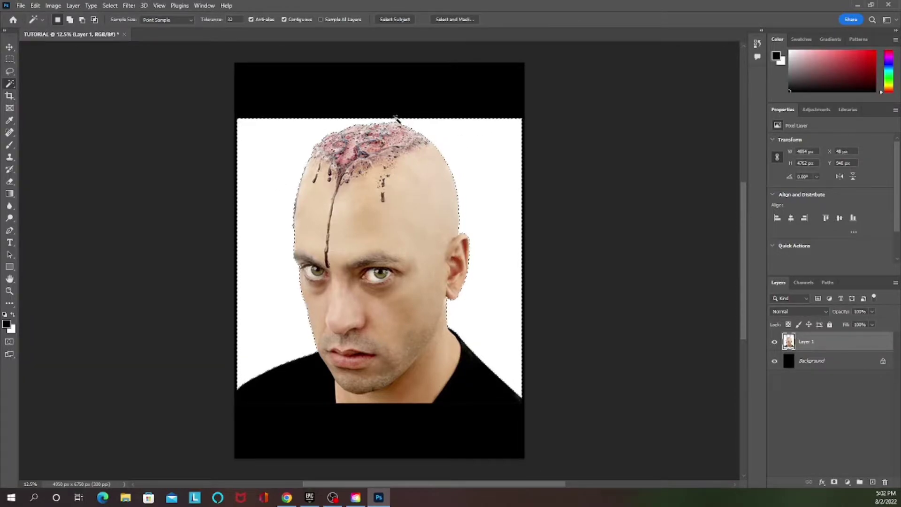
key("Delete")
key("ctrl+d")
scroll(316, 294, "down", 3)
scroll(298, 326, "up", 4)
Show the Navigator and dock it in the same group as the Color and Swatches panels.
left_click(204, 5)
left_click(244, 258)
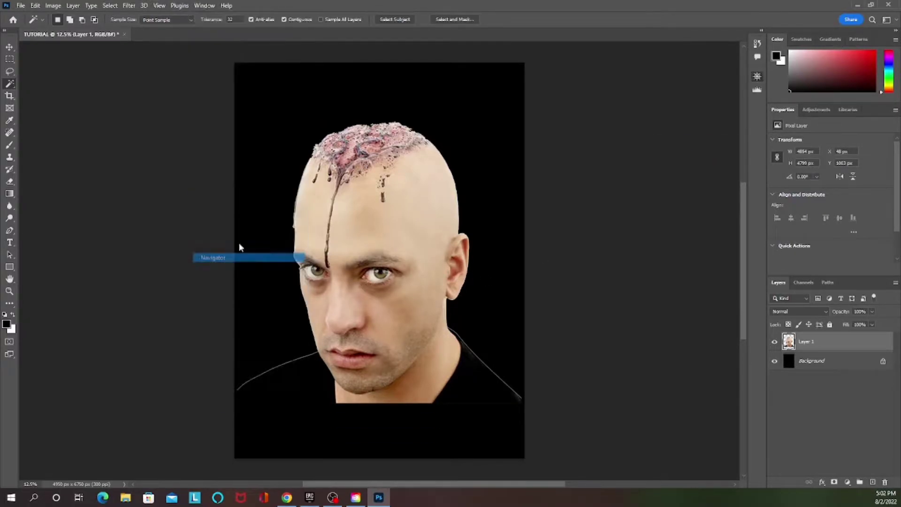
left_click_drag(674, 77, 855, 39)
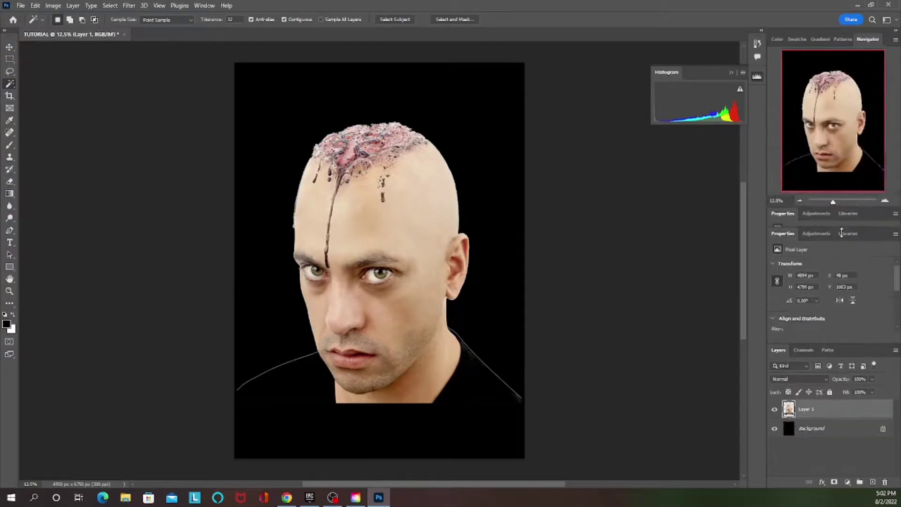
Erase the thin white fringe lines along both shoulders of the portrait with the Eraser.
scroll(361, 396, "down", 1)
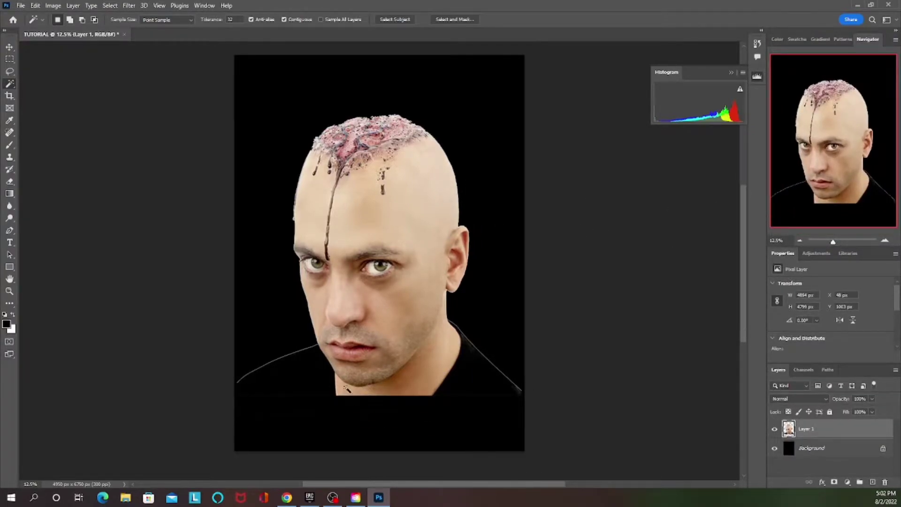
scroll(328, 402, "up", 1)
scroll(329, 402, "up", 3)
scroll(308, 382, "up", 2)
key("e")
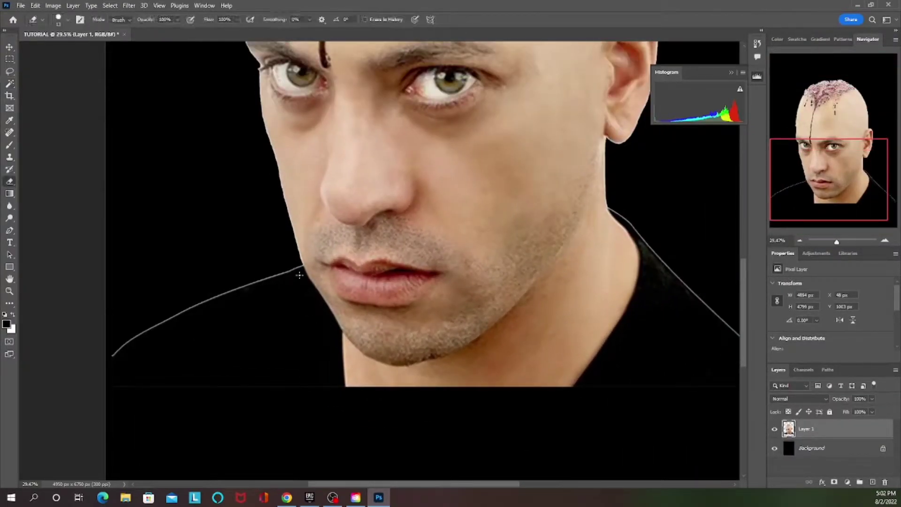
right_click(250, 281)
left_click(313, 313)
mouse_move(111, 364)
left_mouse_down()
mouse_move(185, 315)
mouse_move(143, 336)
mouse_move(145, 321)
mouse_move(188, 312)
left_mouse_up()
left_click_drag(295, 267, 238, 287)
mouse_move(607, 207)
left_mouse_down()
mouse_move(636, 221)
mouse_move(718, 317)
left_mouse_up()
scroll(701, 264, "down", 1)
scroll(701, 264, "down", 8)
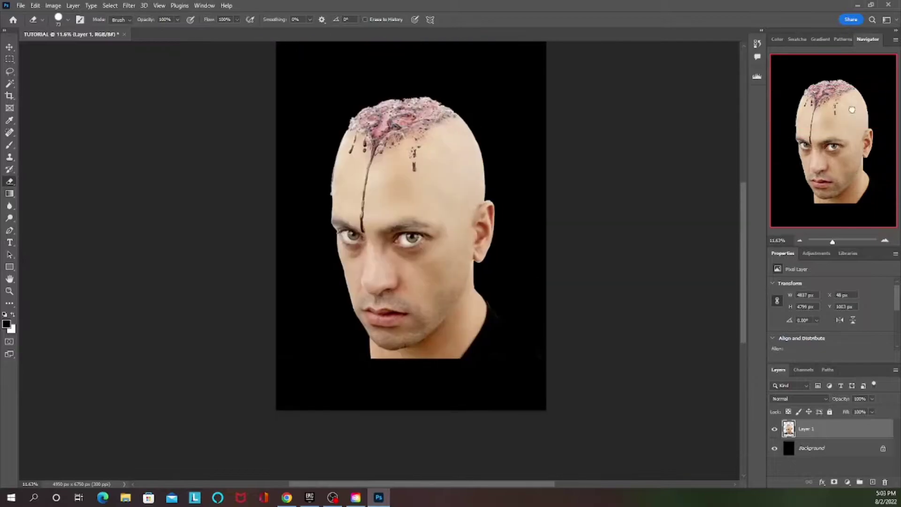
Start a Gradient Map adjustment on the portrait layer and open its black-to-white gradient for editing.
key("v")
scroll(742, 277, "down", 2)
left_click(53, 5)
mouse_move(81, 31)
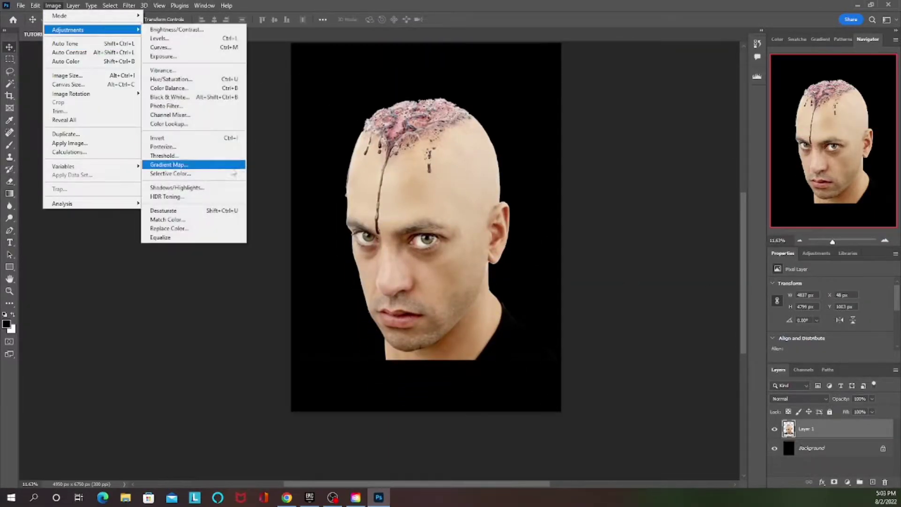
left_click(209, 165)
left_click_drag(410, 121, 566, 130)
left_click(561, 160)
left_click_drag(421, 74, 581, 64)
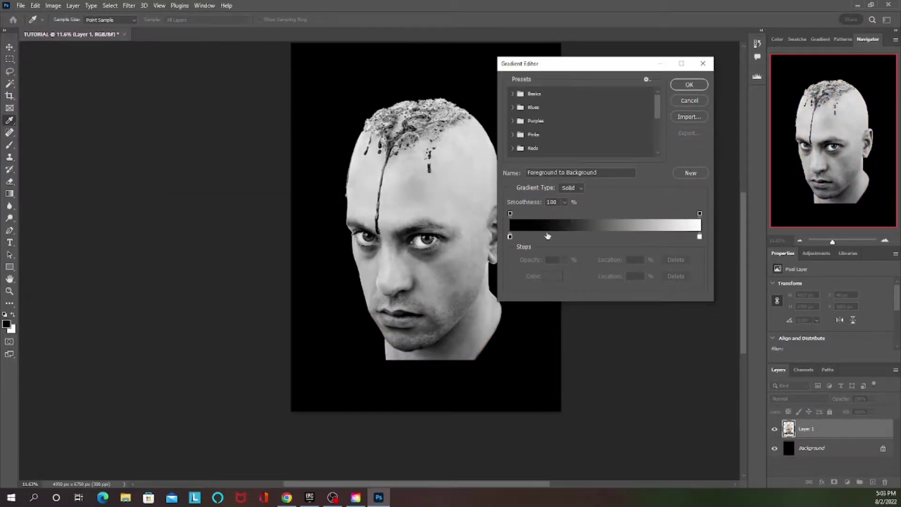
Add a dark grey #292929 color stop at 9% in the gradient and apply the gradient map.
left_click(522, 238)
double_click(522, 238)
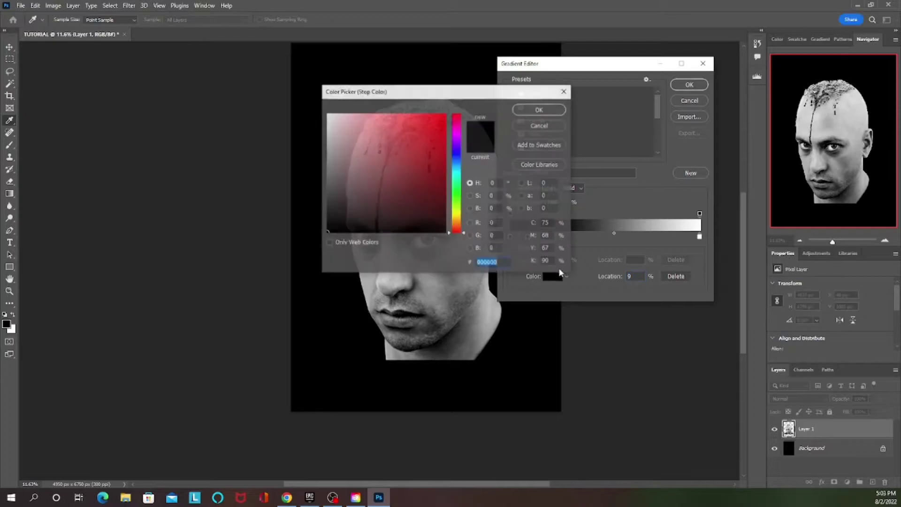
left_click(331, 217)
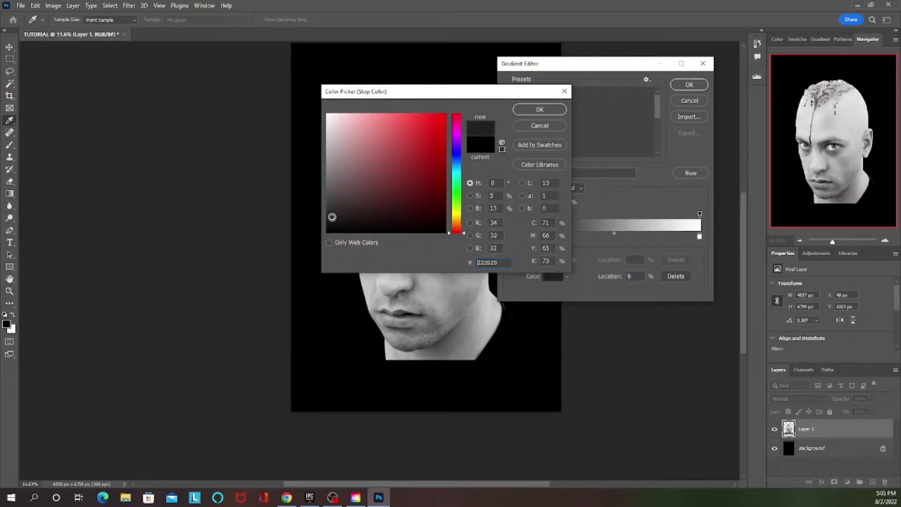
left_click_drag(334, 215, 328, 214)
left_click_drag(415, 92, 581, 83)
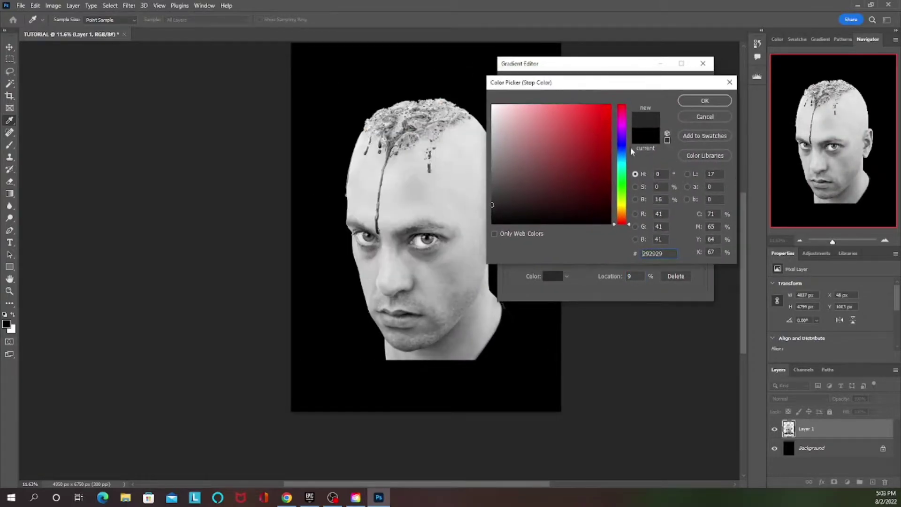
left_click(704, 101)
left_click(684, 84)
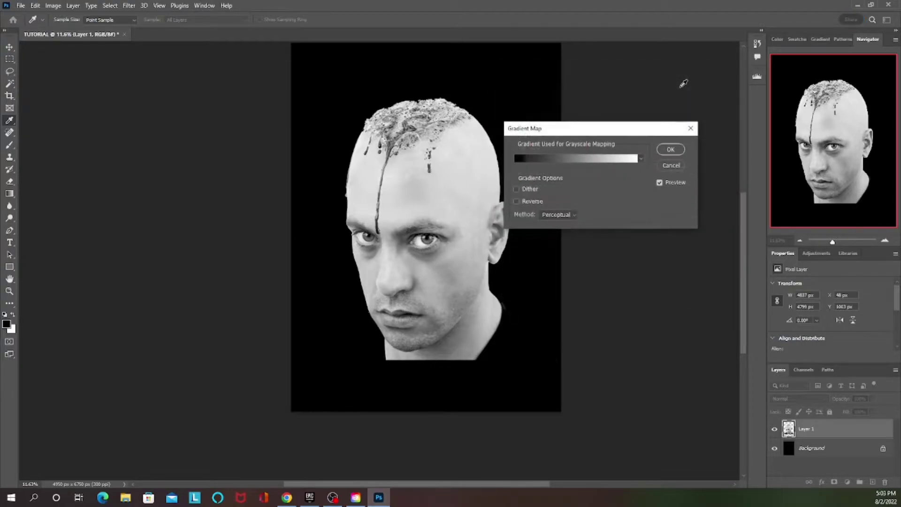
left_click(670, 149)
Duplicate the grayscale portrait layer three times.
key("v")
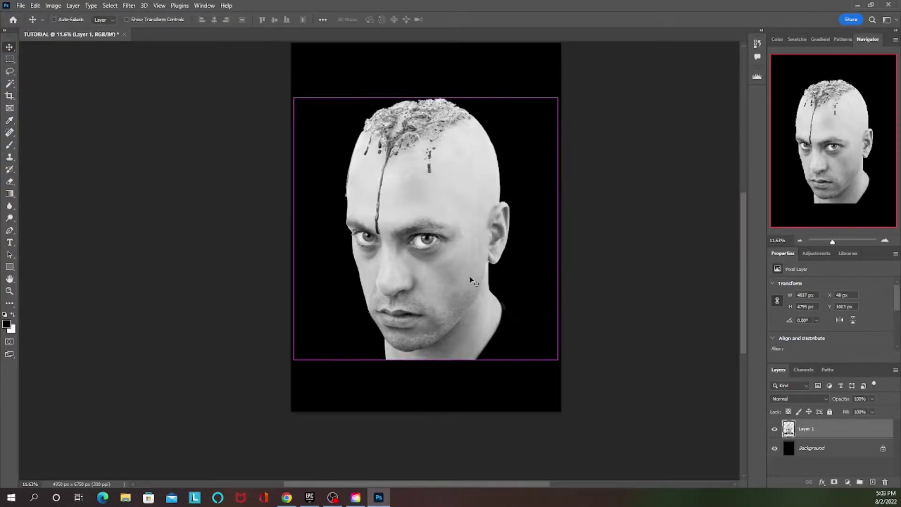
key("ctrl+j")
key("ctrl+j")
key("ctrl+j")
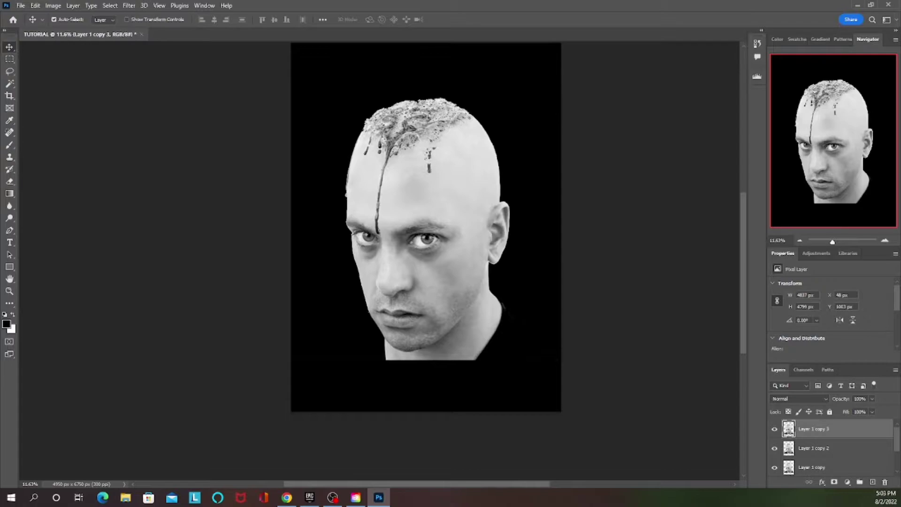
Enlarge the Layers panel so the whole layer stack fits in it.
left_click_drag(899, 305, 900, 317)
left_click(896, 371)
left_click(668, 367)
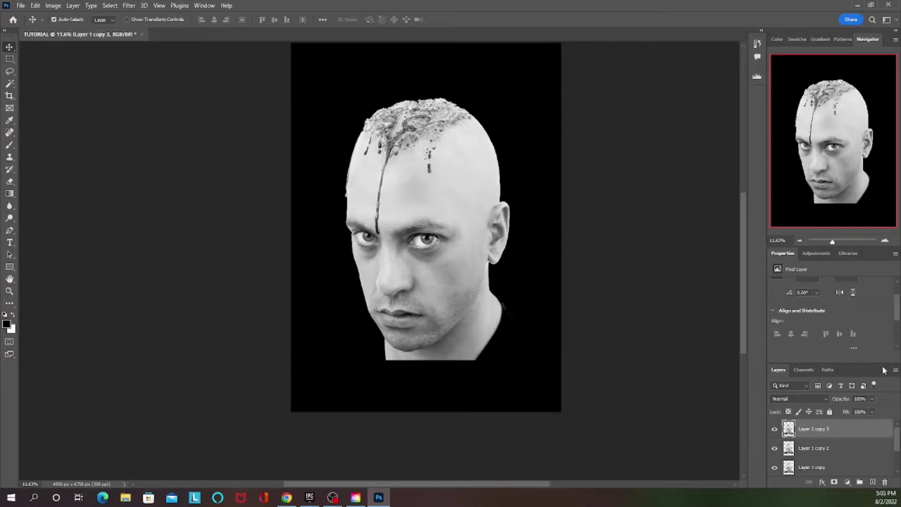
left_click_drag(878, 365, 872, 310)
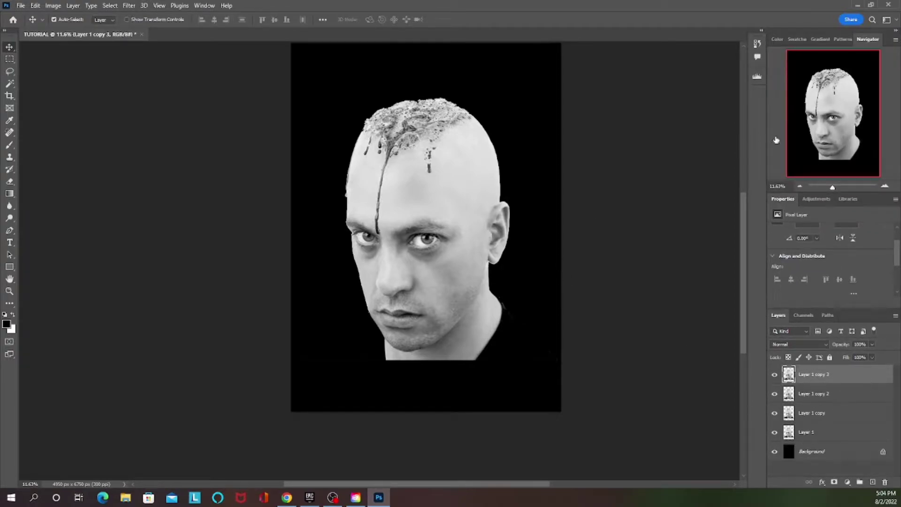
Hide the three duplicated portrait layers above Layer 1.
scroll(691, 287, "up", 2)
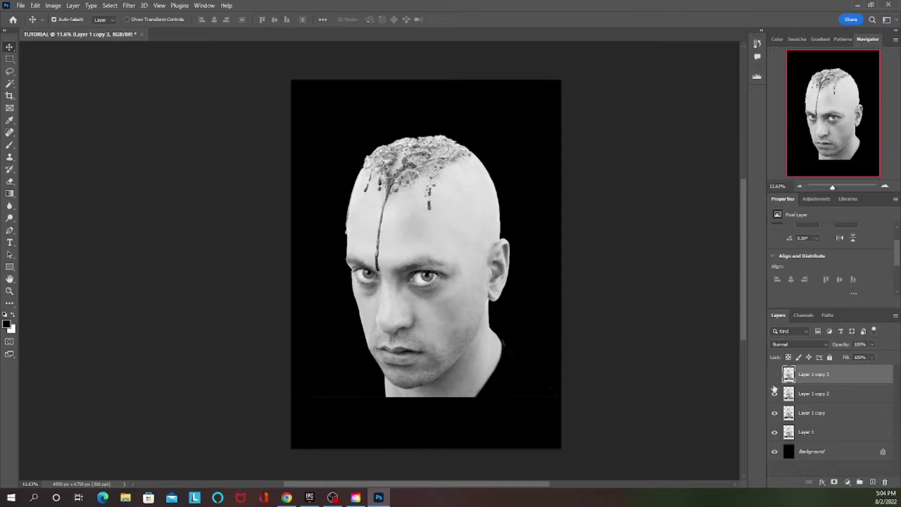
left_click(775, 394)
left_click(775, 413)
Duplicate Layer 1 once more and hide the original Layer 1.
left_click(818, 431)
key("ctrl+j")
left_click(775, 451)
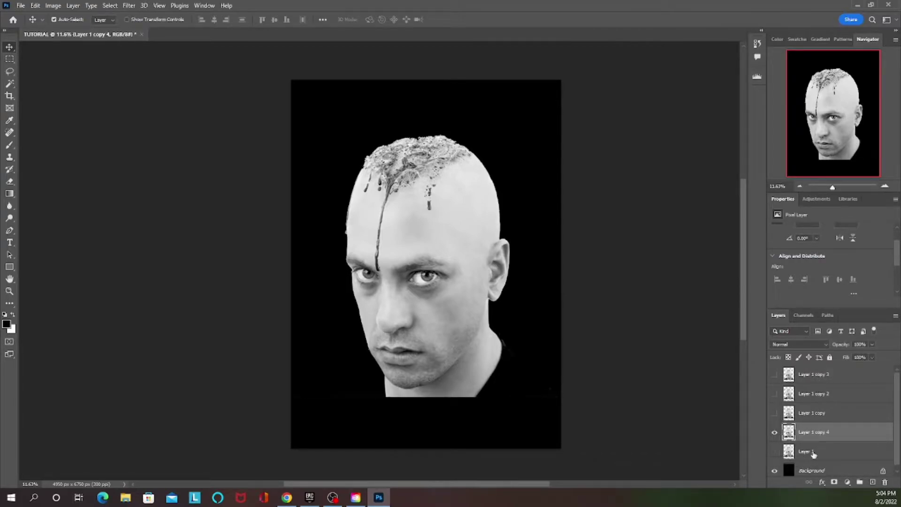
Apply Grain and Torn Edges from the Filter Gallery to the visible copy, with image balance 26, smoothness 15 and contrast 1.
left_click(129, 5)
left_click(175, 60)
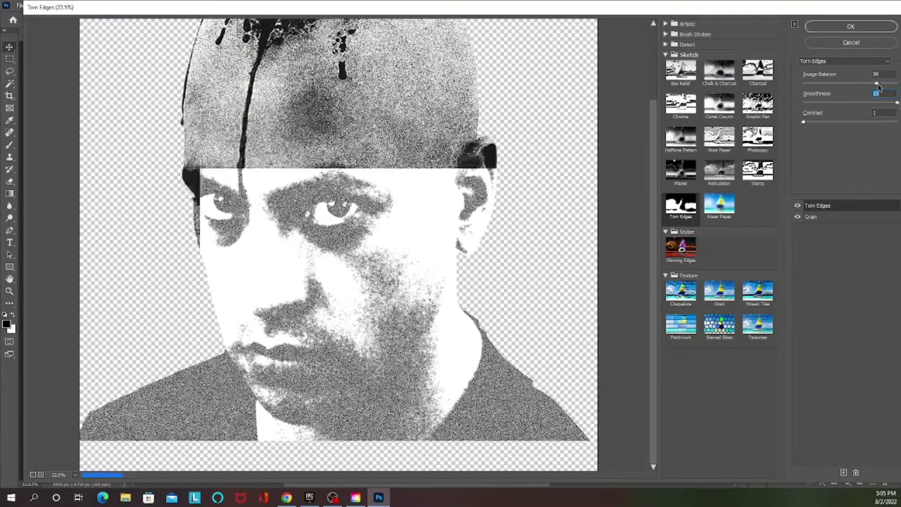
left_click_drag(879, 86, 841, 85)
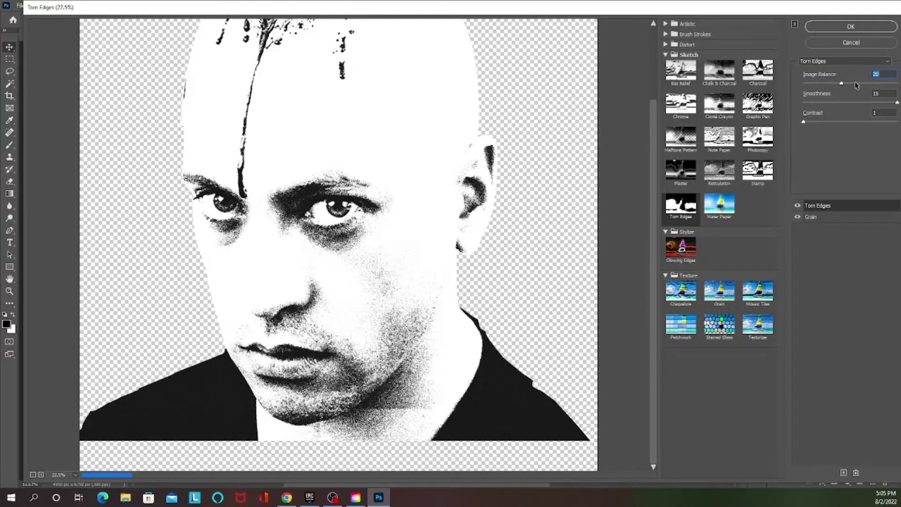
key("Up")
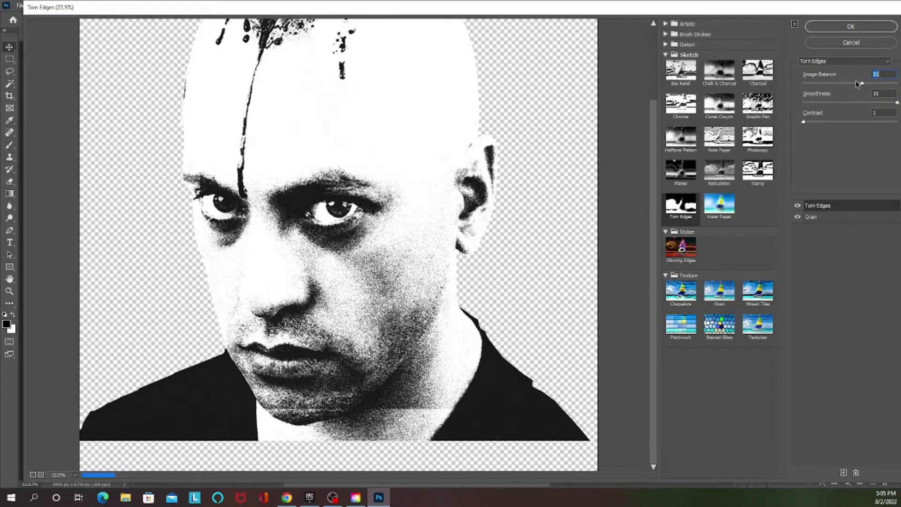
key("Up")
key("Up")
key("Up")
key("Up")
key("Up")
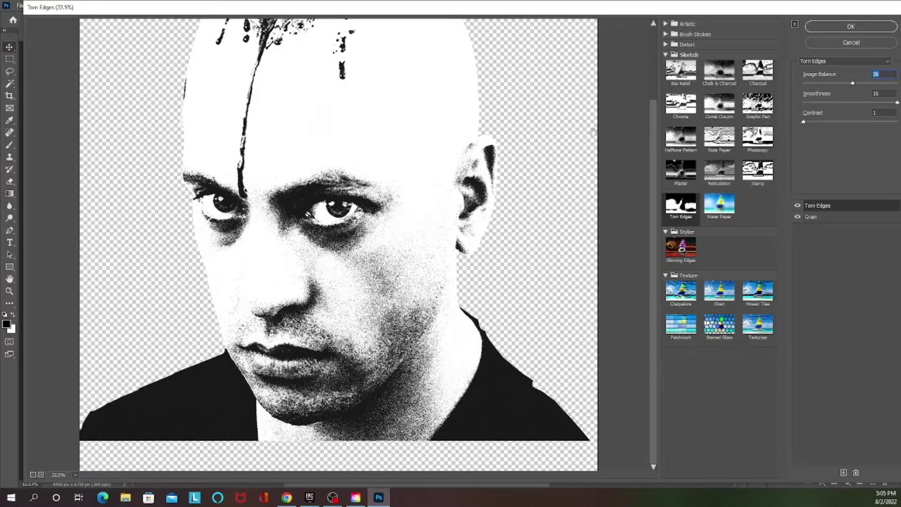
left_click_drag(432, 92, 431, 181)
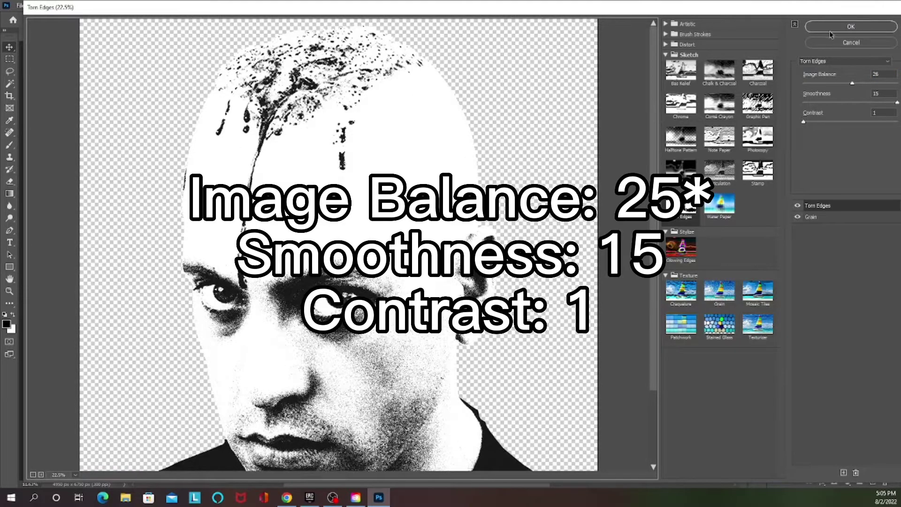
left_click(861, 29)
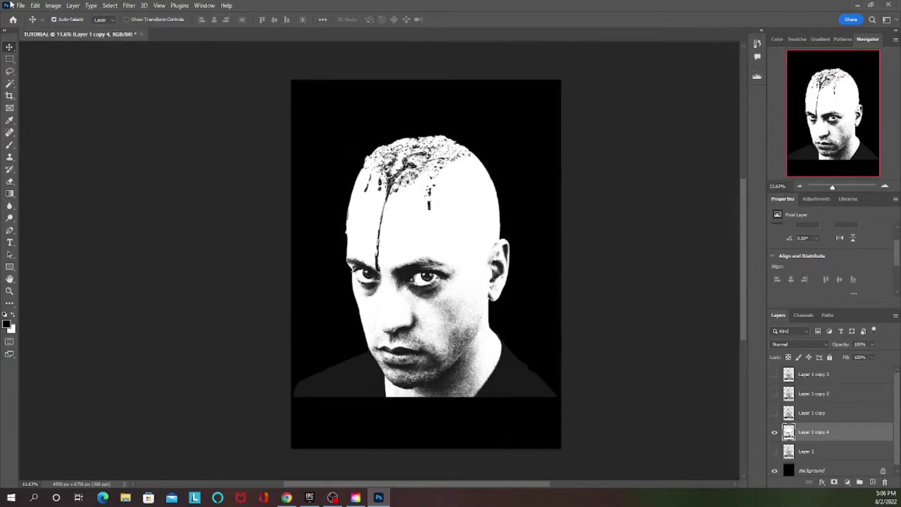
Apply a Threshold adjustment to the filtered portrait copy, keeping the default level.
left_click(52, 6)
mouse_move(89, 29)
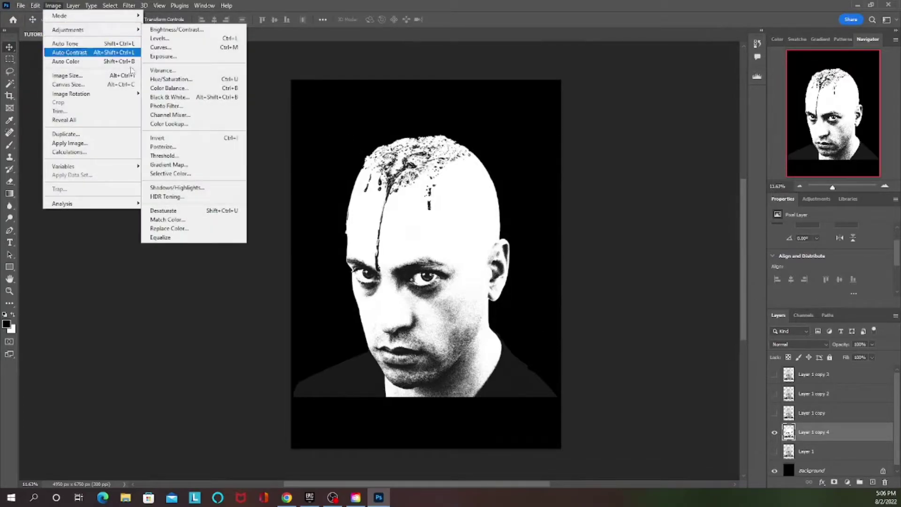
left_click(212, 159)
key("Return")
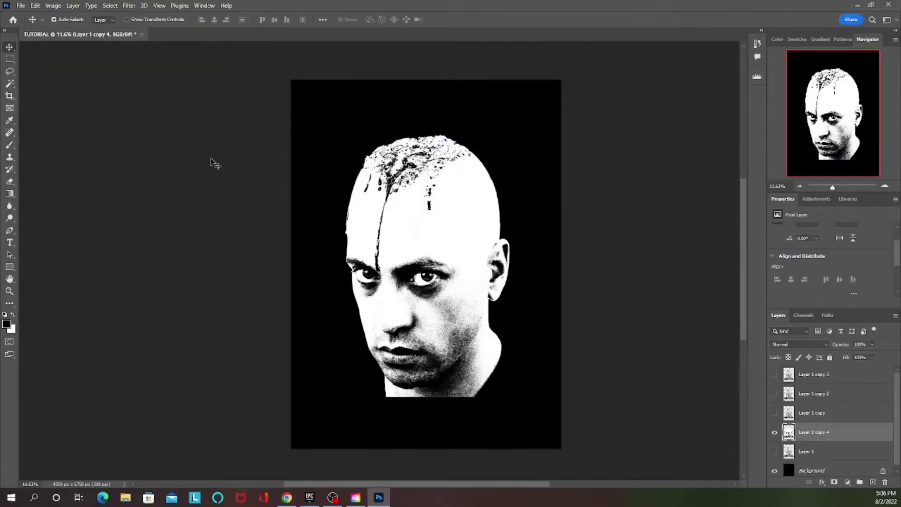
Delete all black areas of the thresholded copy using the Magic Wand with Anti-alias and Contiguous turned off, and deselect.
key("w")
left_click(366, 393)
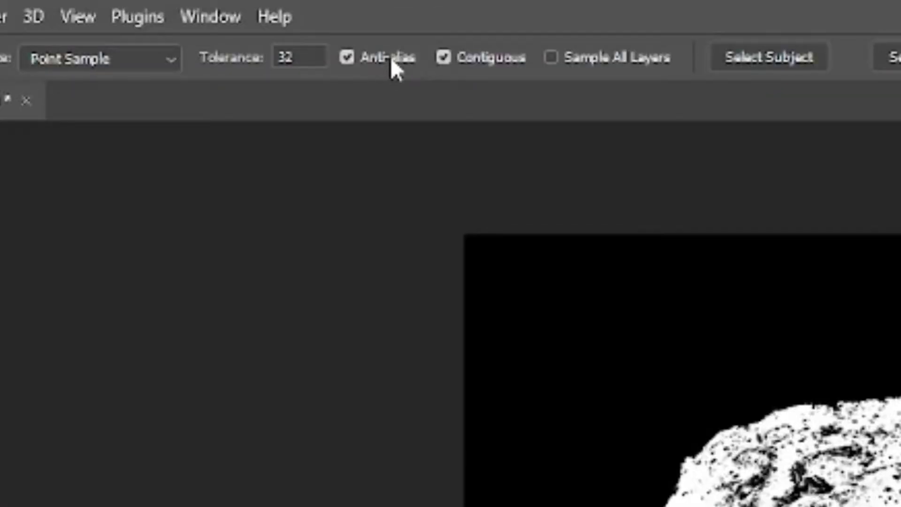
left_click(392, 60)
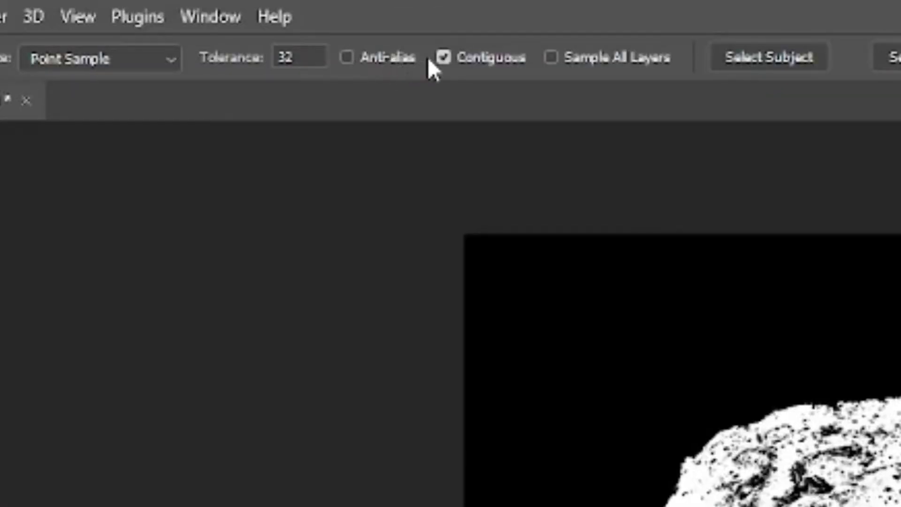
left_click(459, 61)
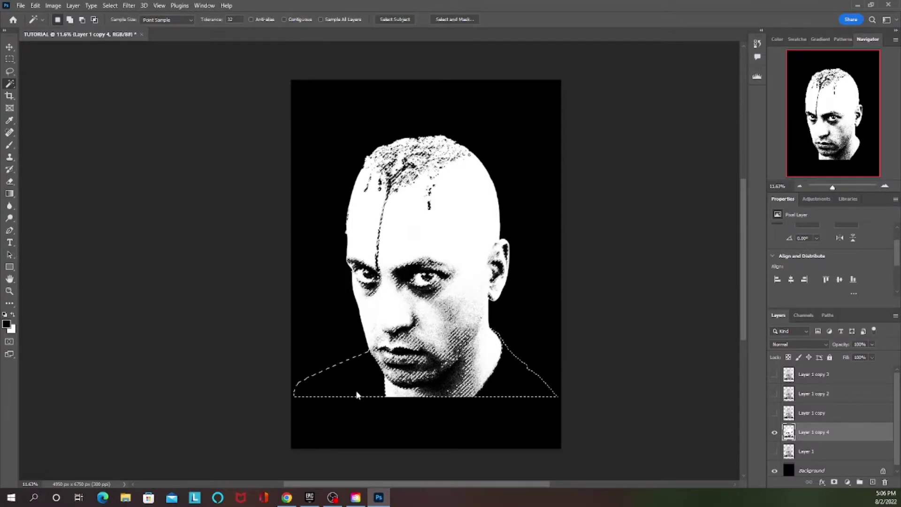
key("ctrl+d")
key("v")
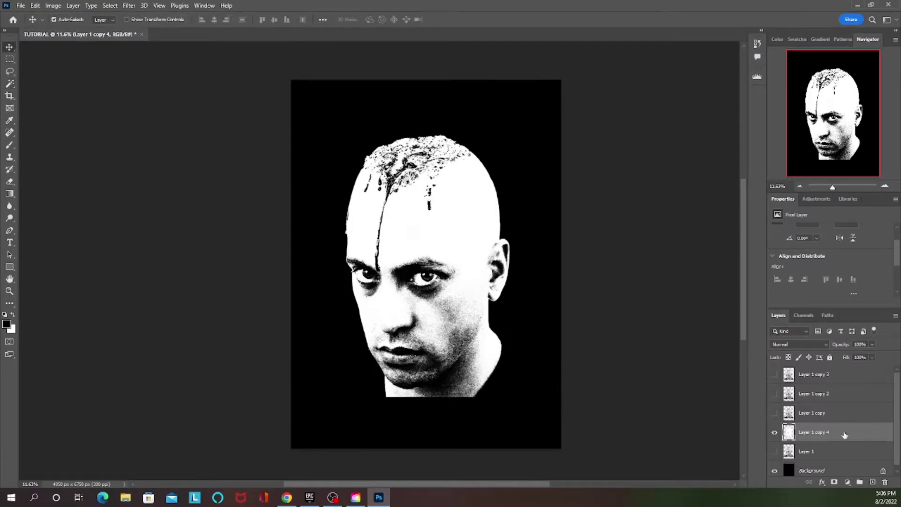
Add a Color Overlay in dark brown #503e24 to Layer 1 copy 4 and collapse its effects list.
double_click(845, 435)
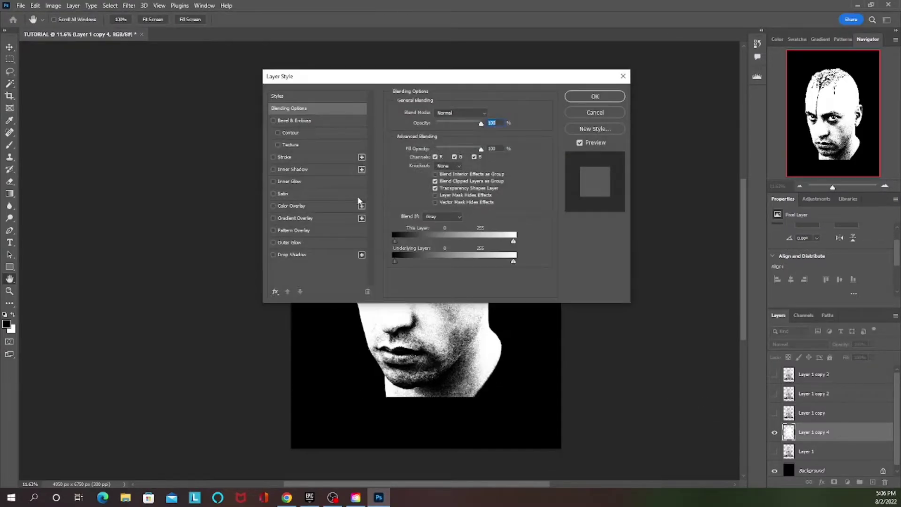
left_click(335, 207)
left_click(491, 114)
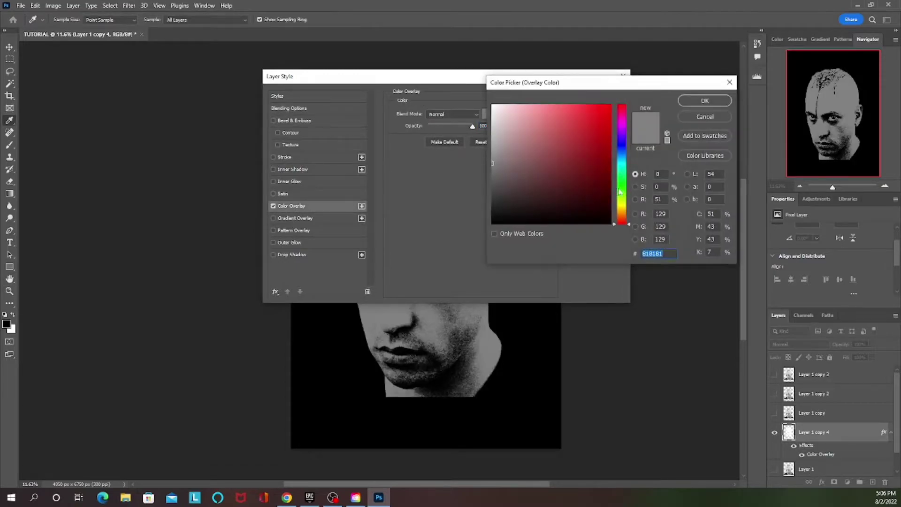
left_click_drag(620, 192, 620, 214)
left_click(587, 173)
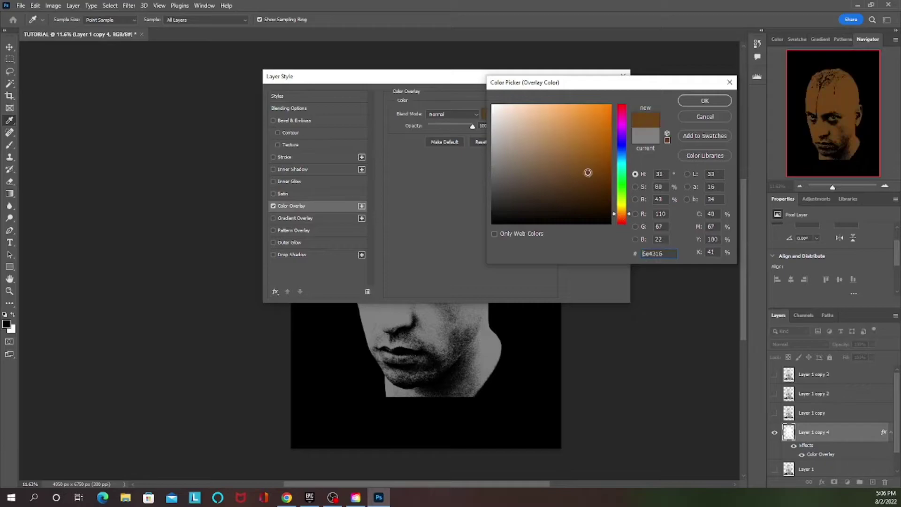
mouse_move(588, 172)
left_mouse_down()
mouse_move(587, 181)
mouse_move(556, 187)
left_mouse_up()
left_click_drag(626, 217, 625, 211)
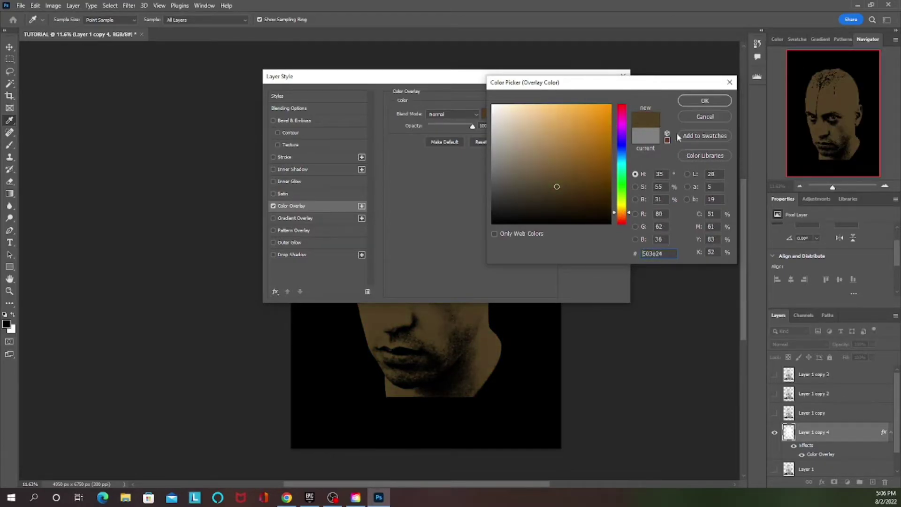
left_click(705, 101)
left_click(606, 97)
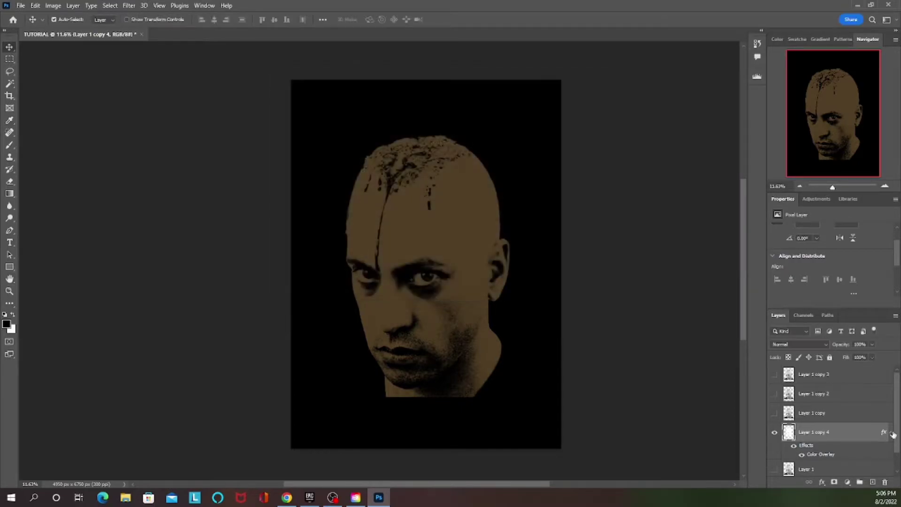
left_click(892, 432)
Show Layer 1 copy and darken it with Levels, setting the black input level to 66.
left_click(774, 413)
left_click(783, 415)
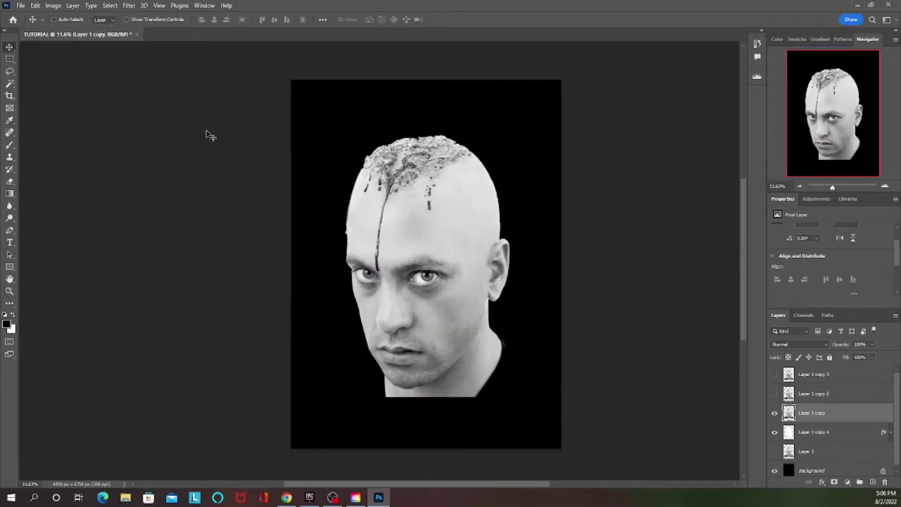
key("ctrl+l")
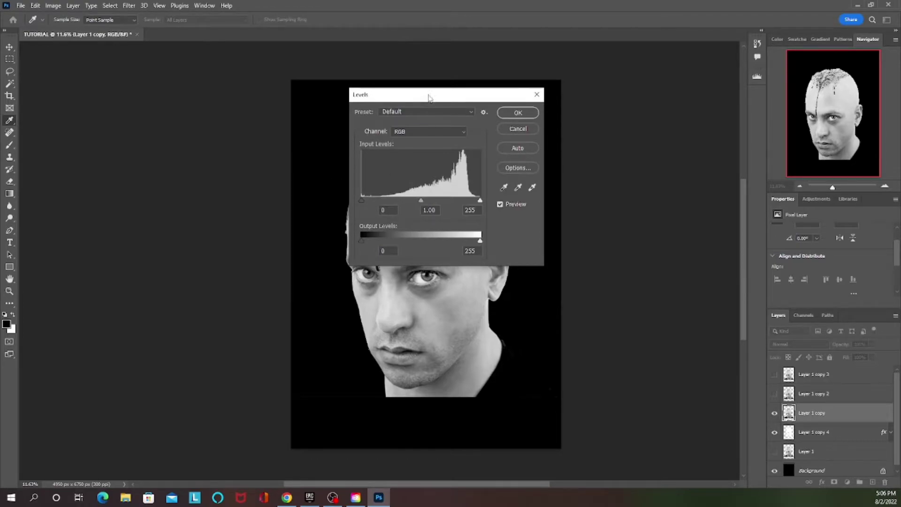
left_click_drag(431, 95, 546, 73)
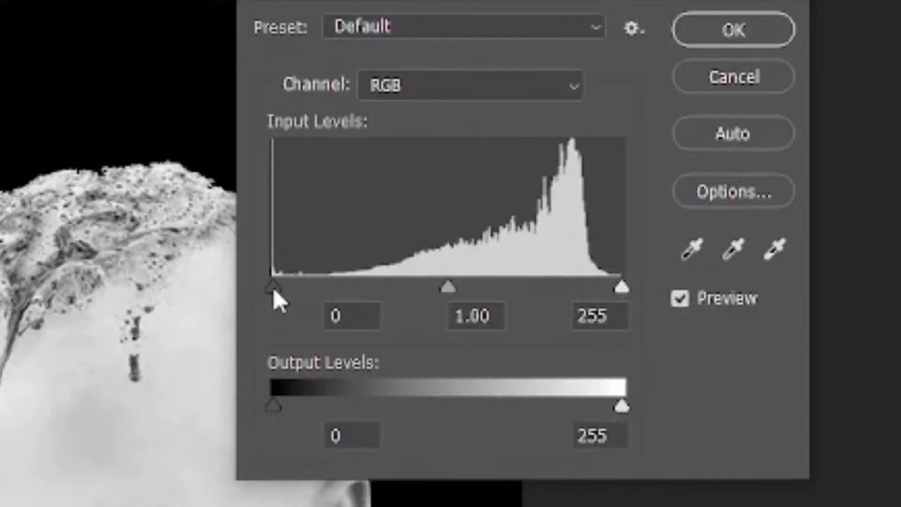
left_click_drag(477, 178, 506, 179)
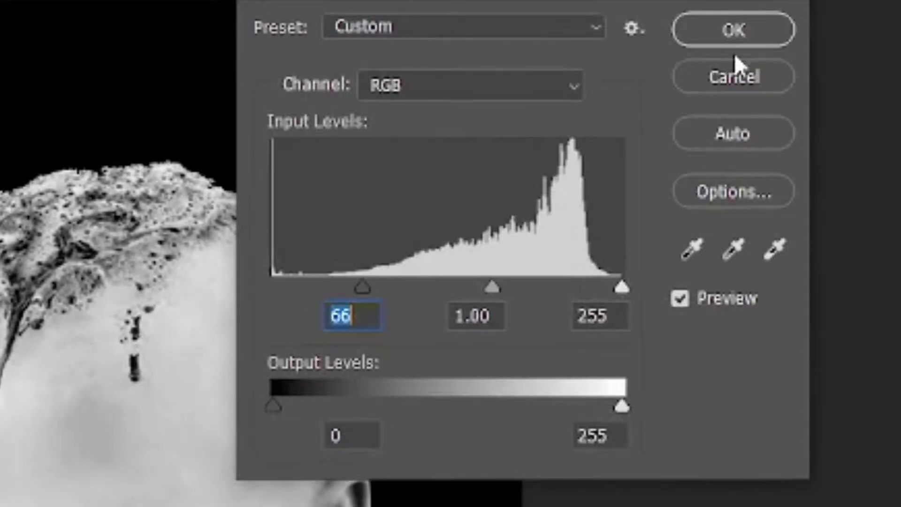
left_click(735, 42)
Show Layer 1 copy 2 and darken it with Levels by raising the black input level.
left_click(814, 393)
left_click(774, 393)
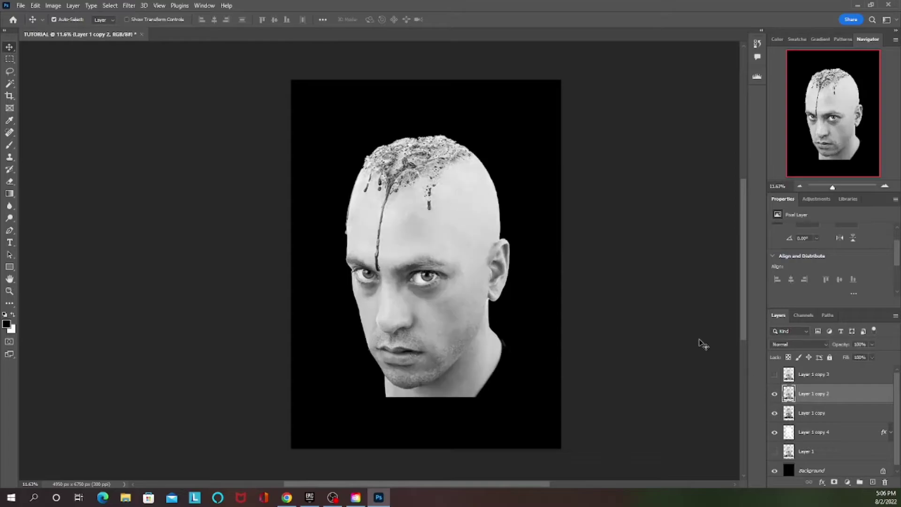
key("ctrl+l")
left_click_drag(475, 183, 498, 186)
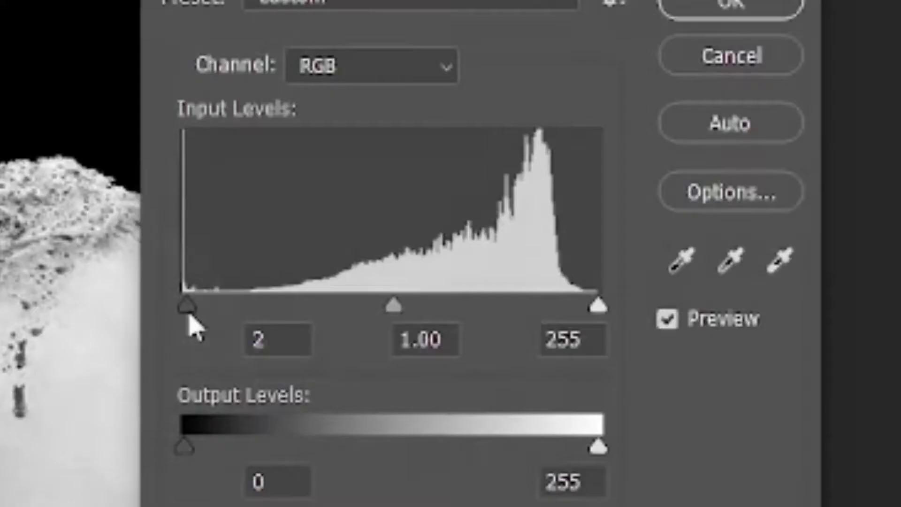
left_click_drag(265, 334, 399, 336)
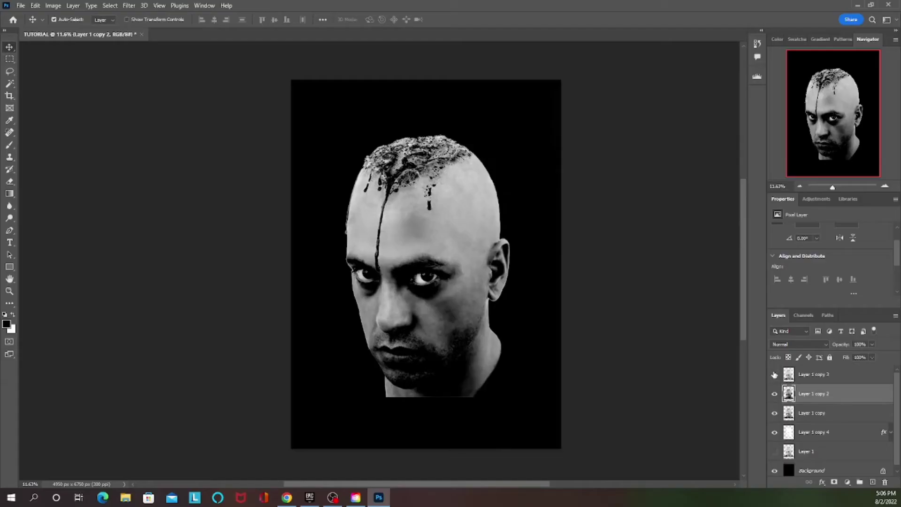
Show Layer 1 copy 3 and darken it heavily with Levels so only the brightest highlights of the face remain.
left_click(774, 374)
left_click(814, 374)
key("ctrl+l")
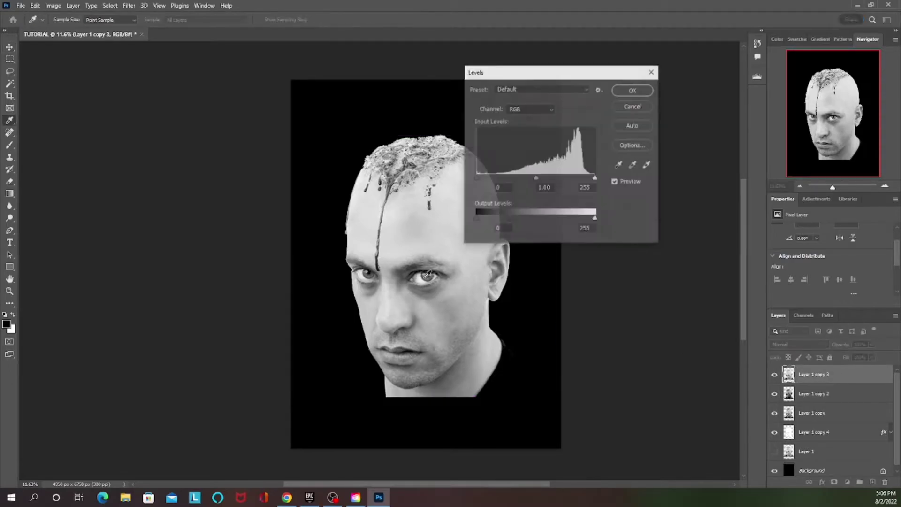
left_click_drag(475, 181, 575, 183)
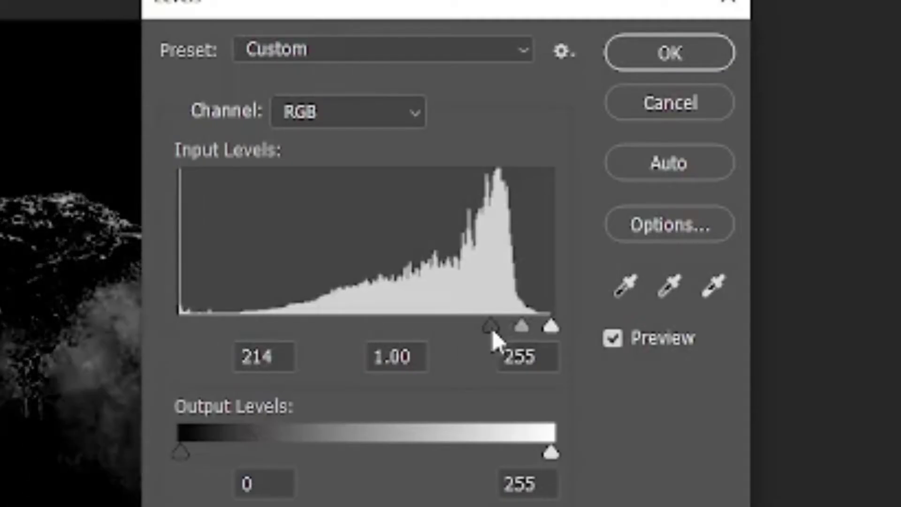
mouse_move(485, 332)
left_mouse_down()
mouse_move(469, 328)
mouse_move(478, 328)
left_mouse_up()
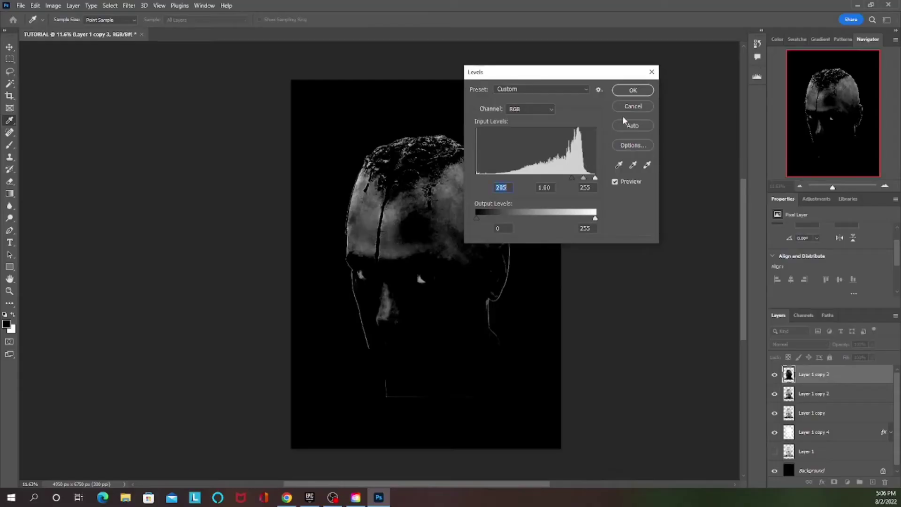
left_click(633, 89)
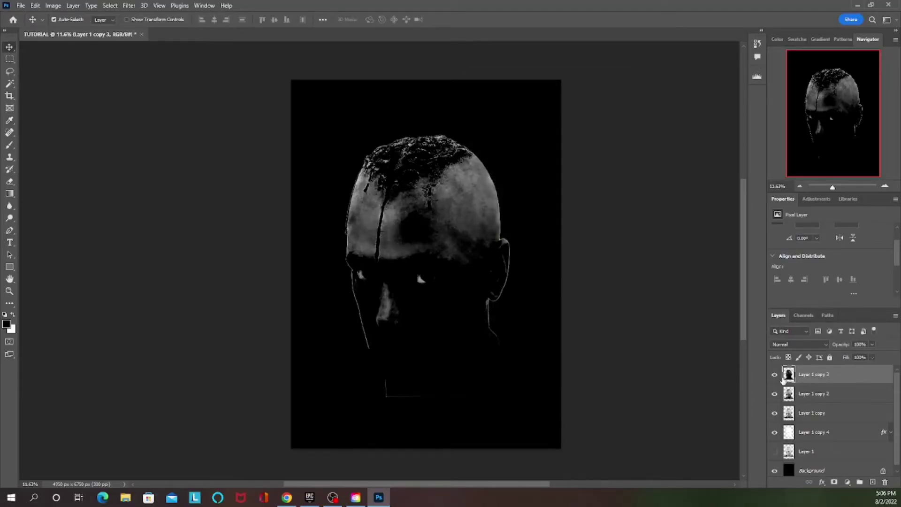
Hide Layer 1 copy 3 and Layer 1 copy 2, and select Layer 1 copy.
left_click(774, 375)
left_click(775, 393)
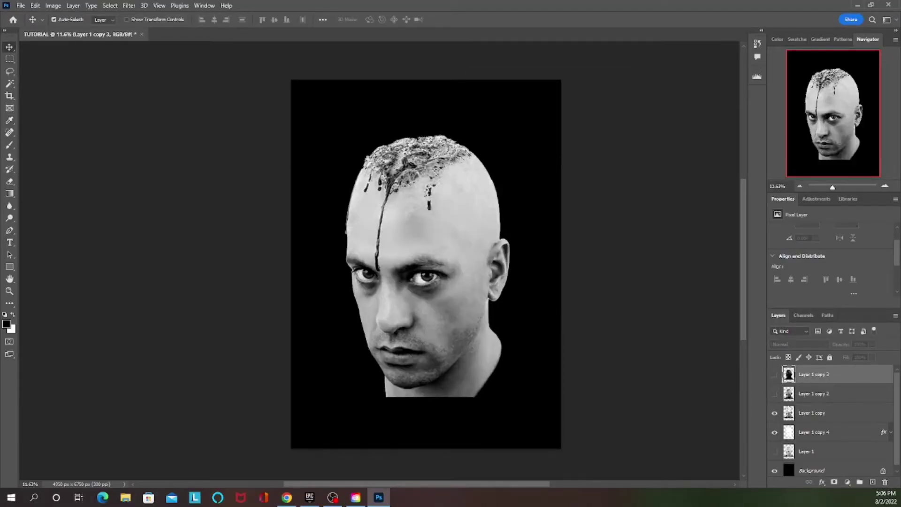
left_click(831, 413)
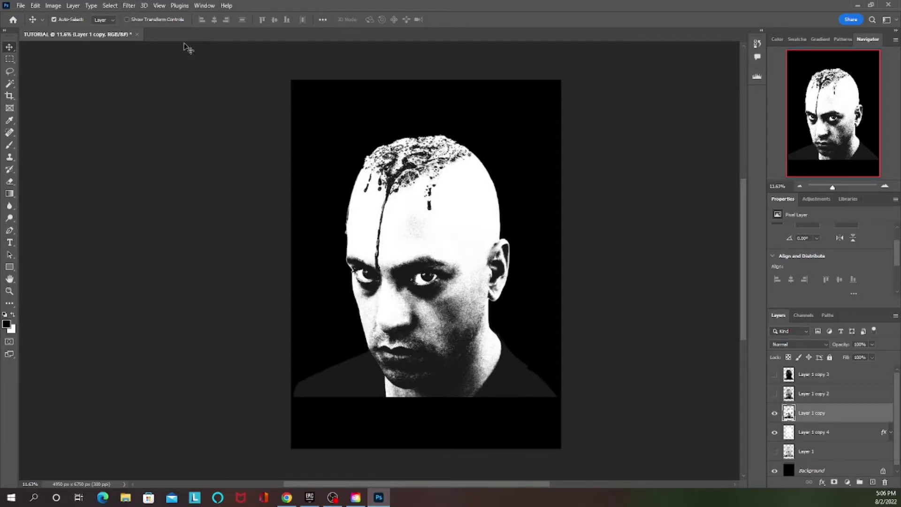
Undo the last filter on Layer 1 copy and reapply Grain and Torn Edges with image balance 20, smoothness 15 and contrast 1.
key("ctrl+z")
left_click(772, 414)
left_click(772, 414)
left_click(110, 5)
left_click(129, 6)
left_click(163, 57)
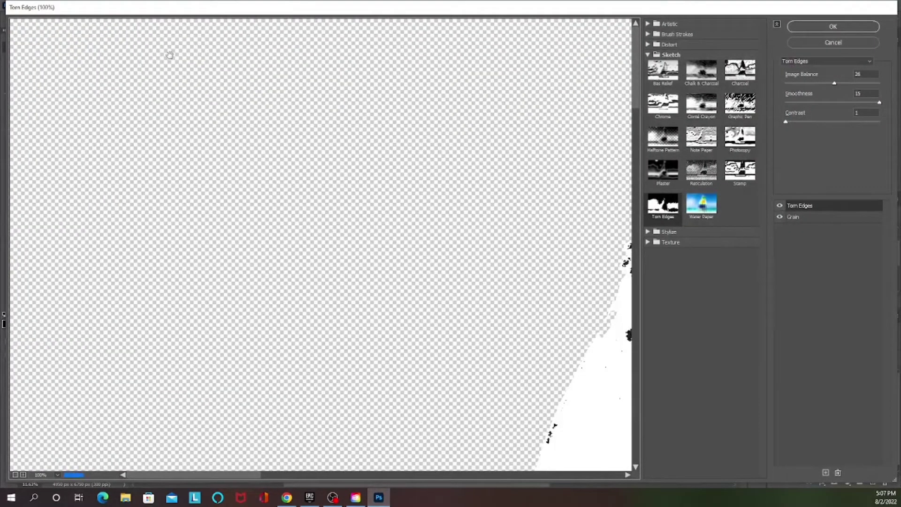
left_click_drag(834, 83, 824, 83)
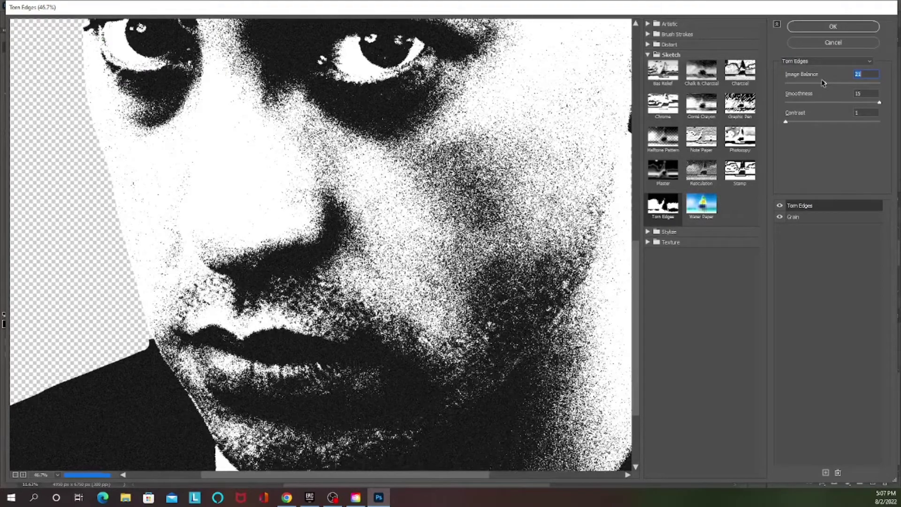
scroll(577, 335, "down", 3)
scroll(577, 335, "up", 10)
scroll(491, 148, "down", 1, "alt")
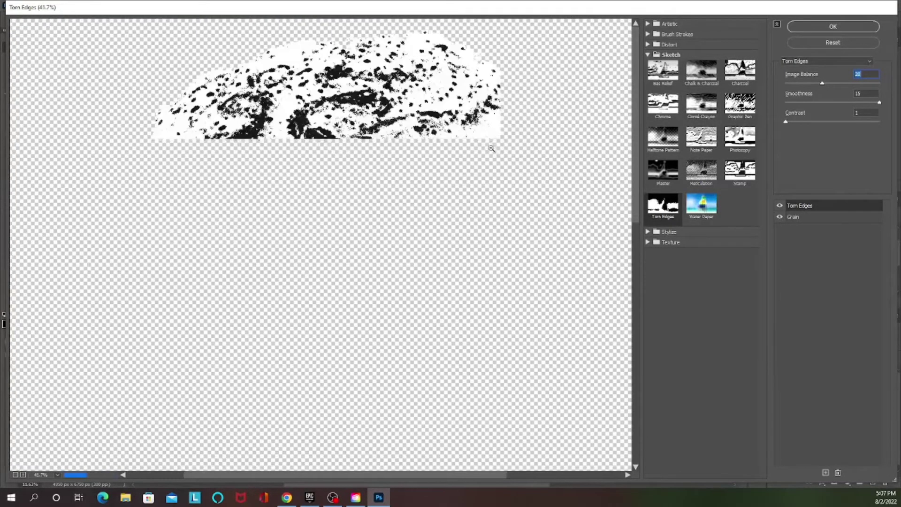
scroll(430, 169, "down", 4)
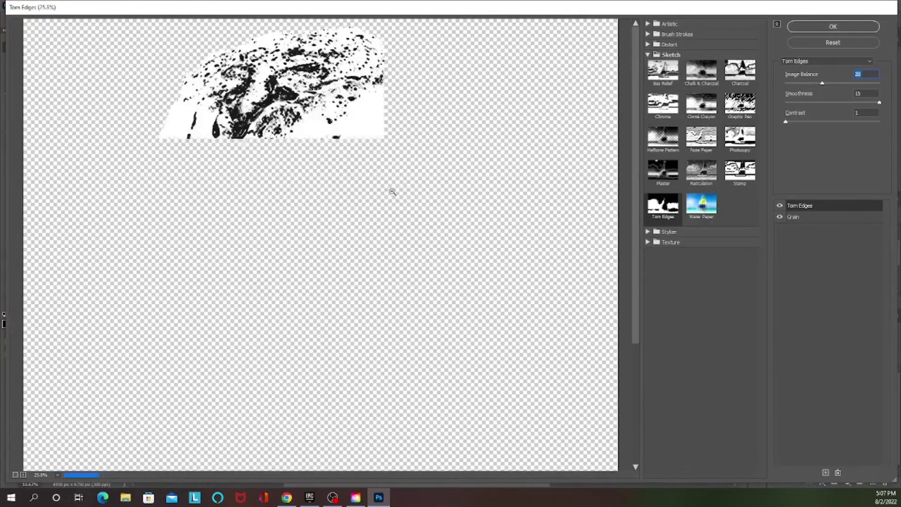
left_click_drag(356, 225, 364, 147)
scroll(366, 150, "down", 1, "alt")
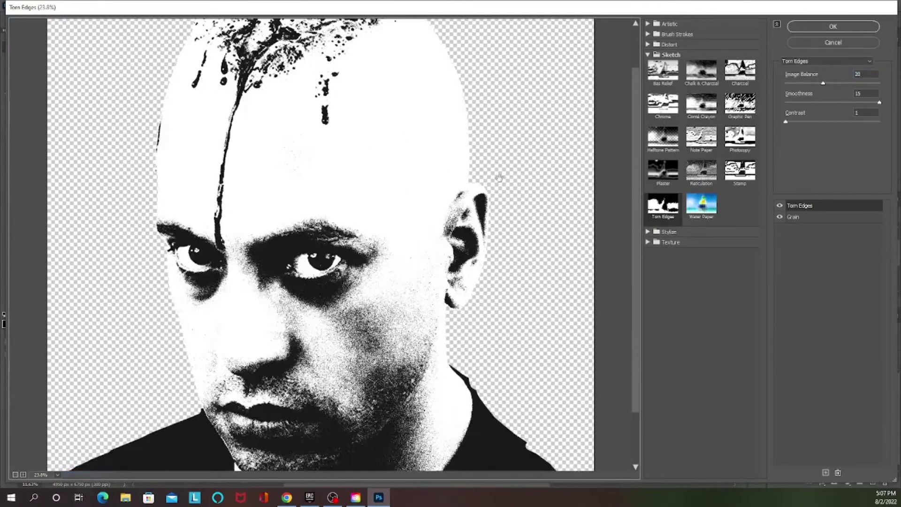
left_click(833, 28)
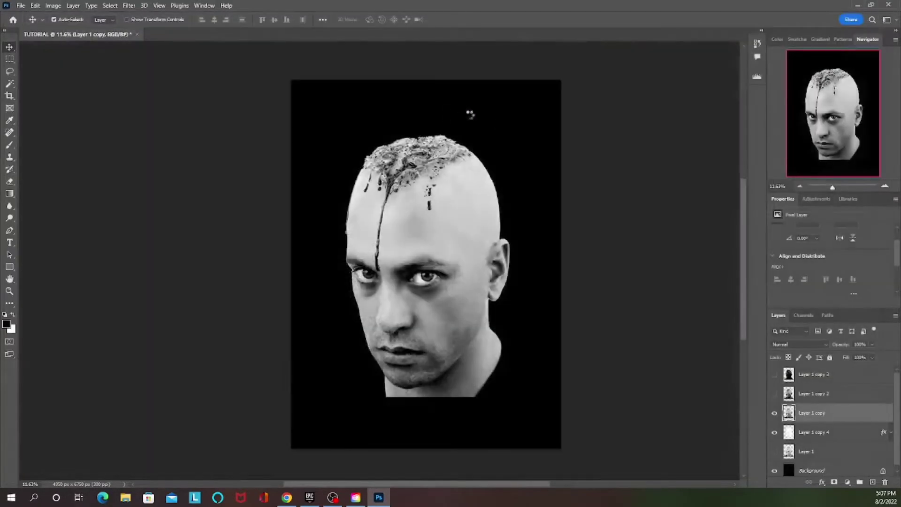
Apply a Threshold adjustment to Layer 1 copy, keeping the default level.
left_click(53, 6)
mouse_move(77, 29)
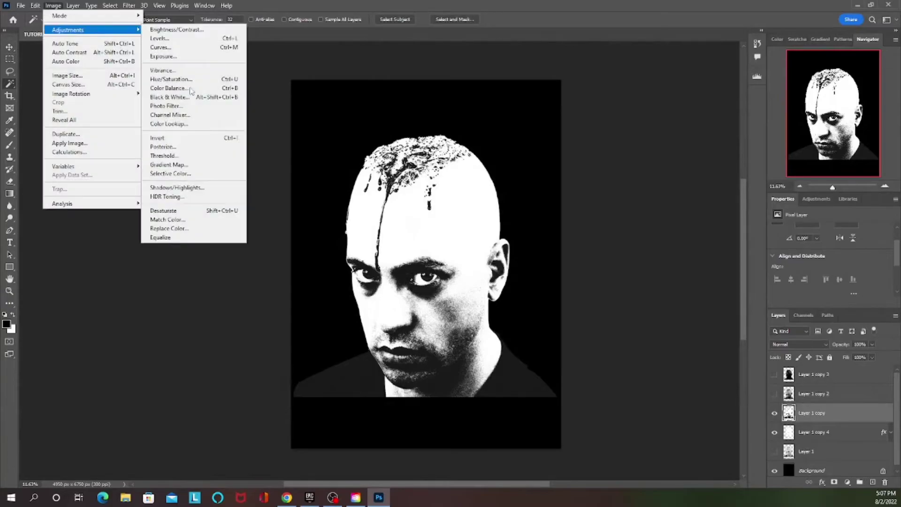
left_click(183, 153)
key("Return")
Delete all black areas of Layer 1 copy using a non-contiguous Magic Wand selection, deselect, and return to the Move tool.
key("w")
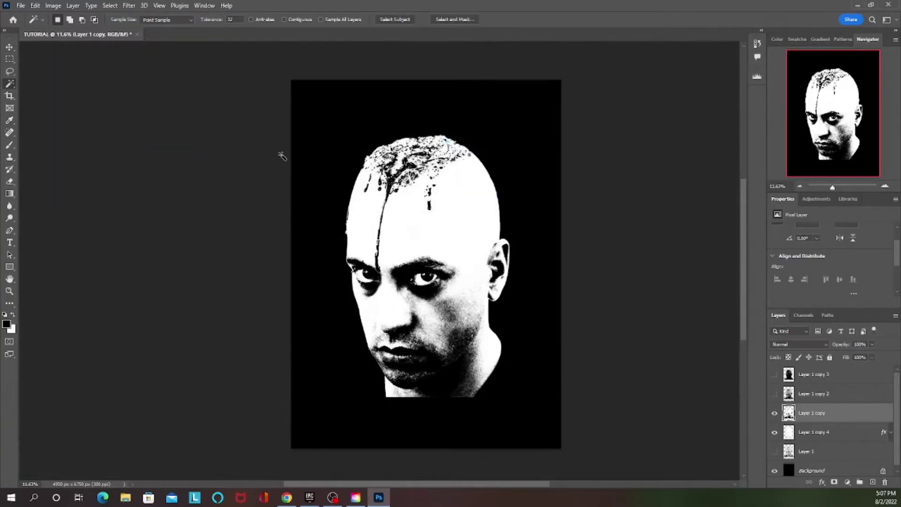
left_click(436, 382)
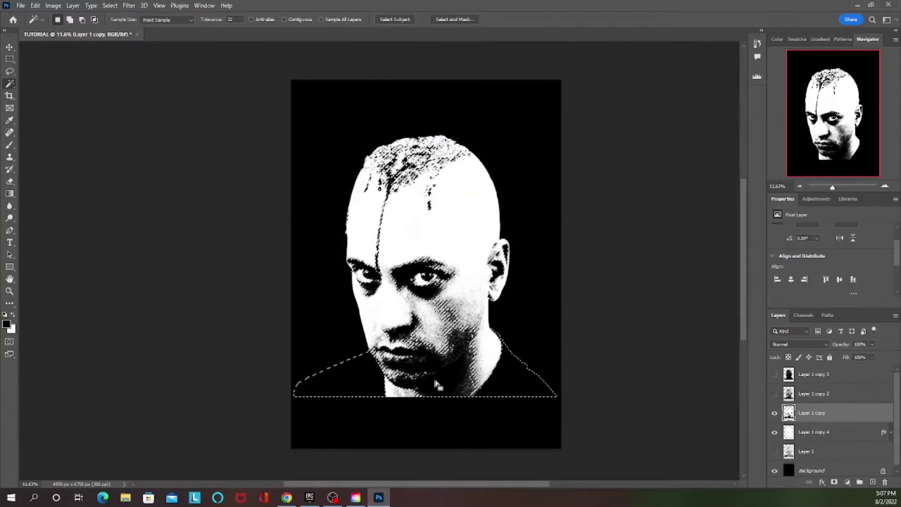
key("ctrl+d")
key("v")
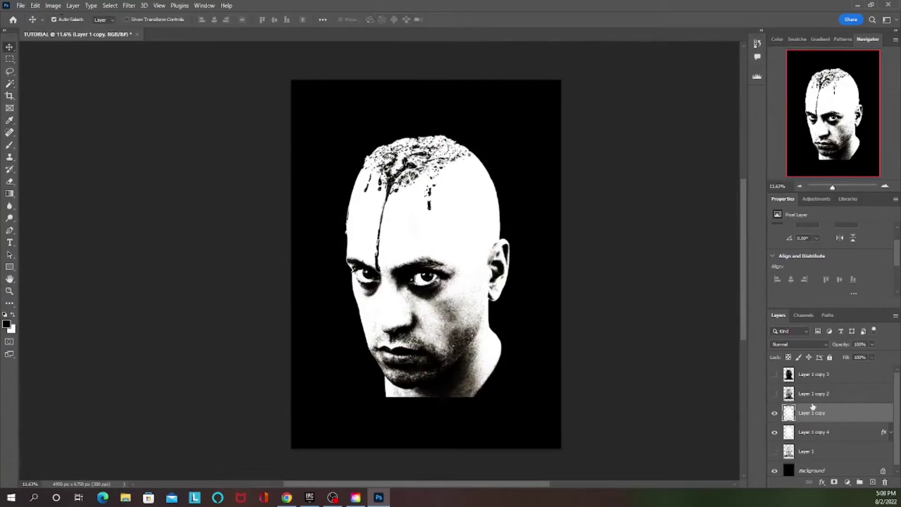
Add a Color Overlay in golden brown #70511f to Layer 1 copy.
double_click(843, 414)
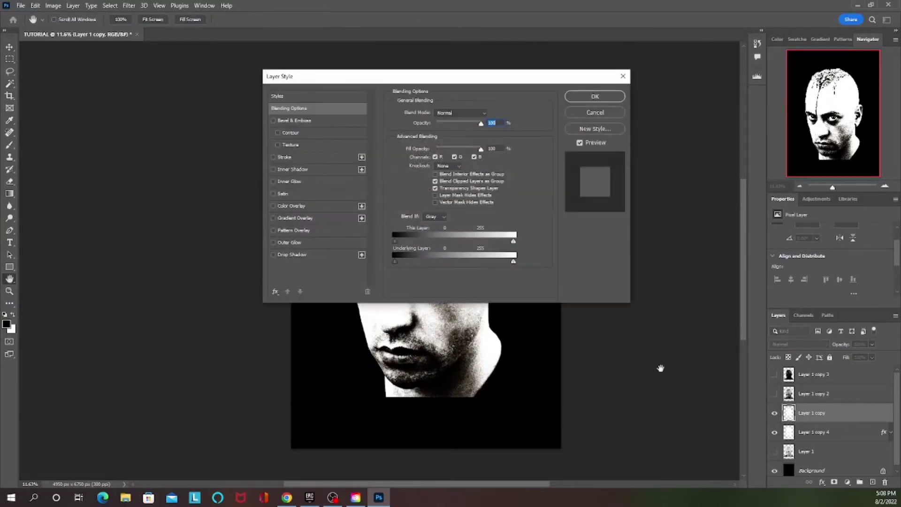
left_click(300, 205)
left_click(492, 114)
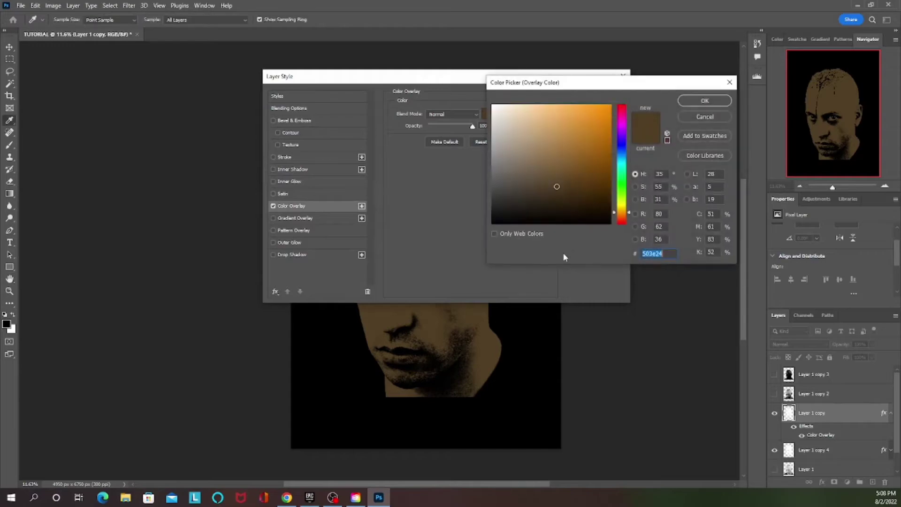
left_click_drag(620, 210, 625, 216)
left_click(579, 168)
mouse_move(577, 169)
left_mouse_down()
mouse_move(563, 171)
mouse_move(593, 161)
mouse_move(578, 172)
left_mouse_up()
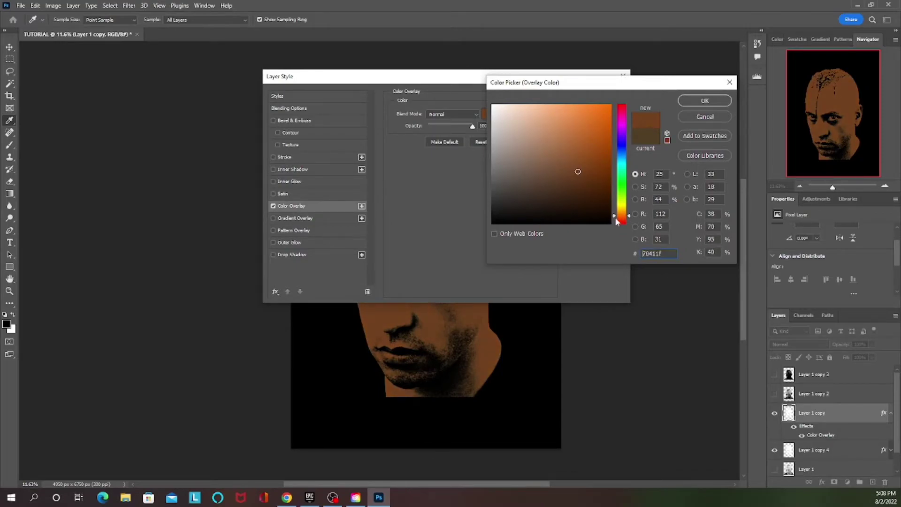
mouse_move(620, 219)
left_mouse_down()
mouse_move(623, 206)
mouse_move(624, 215)
left_mouse_up()
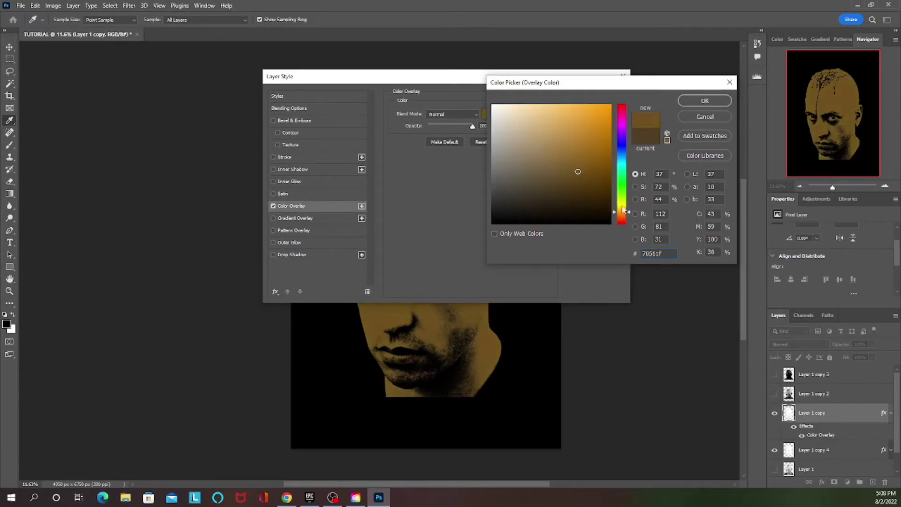
left_click(704, 100)
left_click(602, 96)
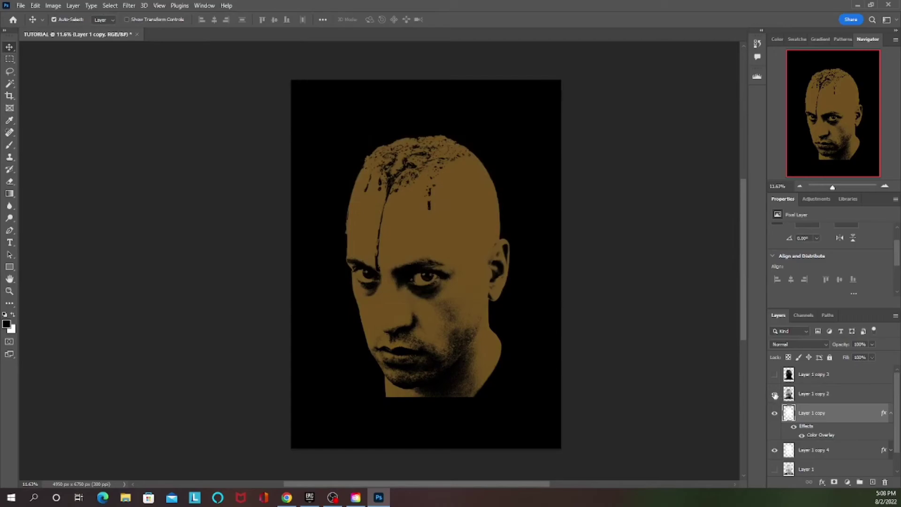
Show Layer 1 copy 2 and apply Grain and Torn Edges to it with image balance 12, smoothness 15 and contrast 1.
left_click(774, 394)
left_click(479, 269)
left_click(129, 6)
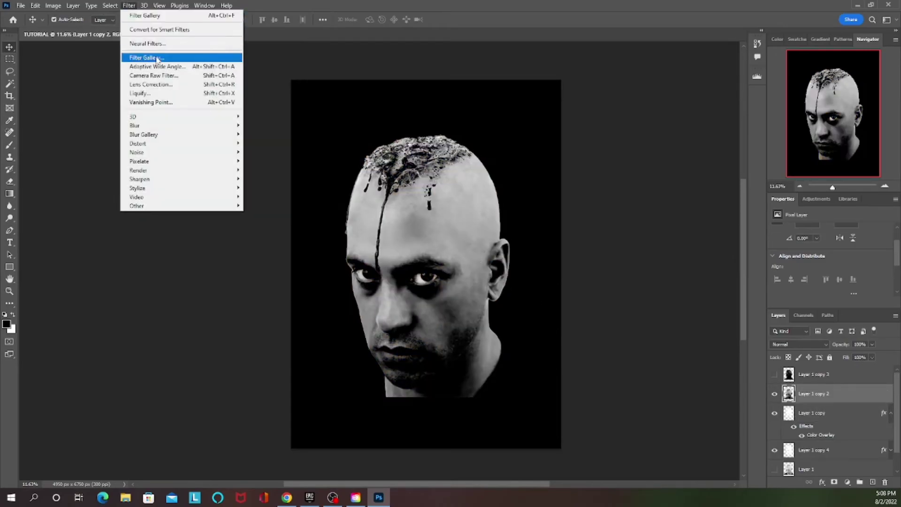
left_click(157, 59)
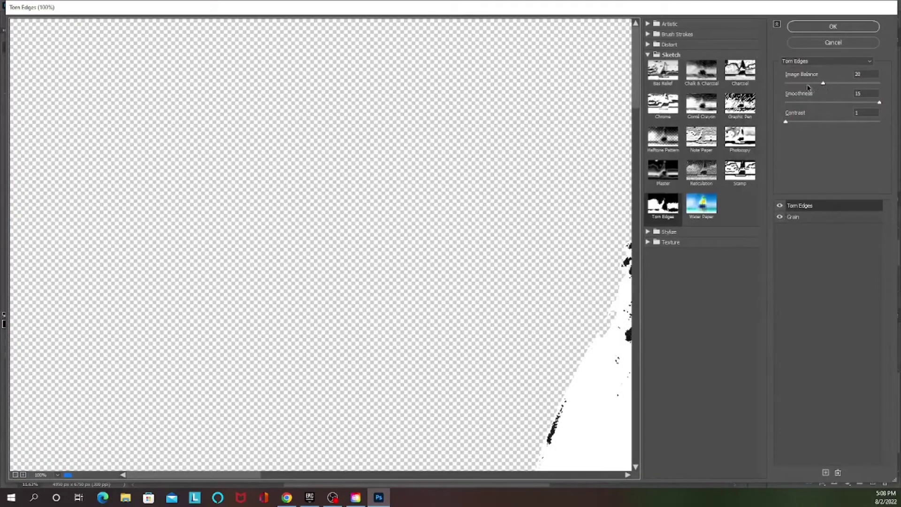
left_click_drag(808, 84, 805, 84)
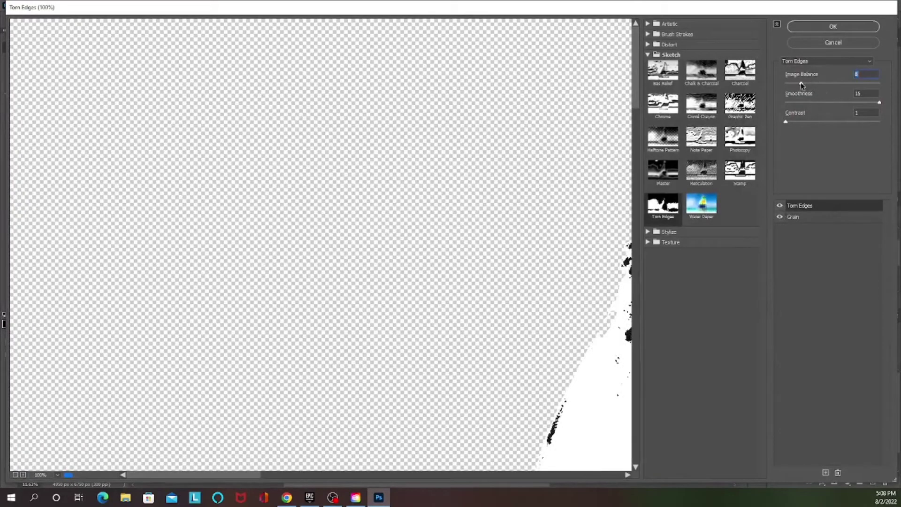
left_click(820, 27)
Apply a Threshold adjustment at level 128 to Layer 1 copy 2 and activate the Magic Wand.
left_click(53, 6)
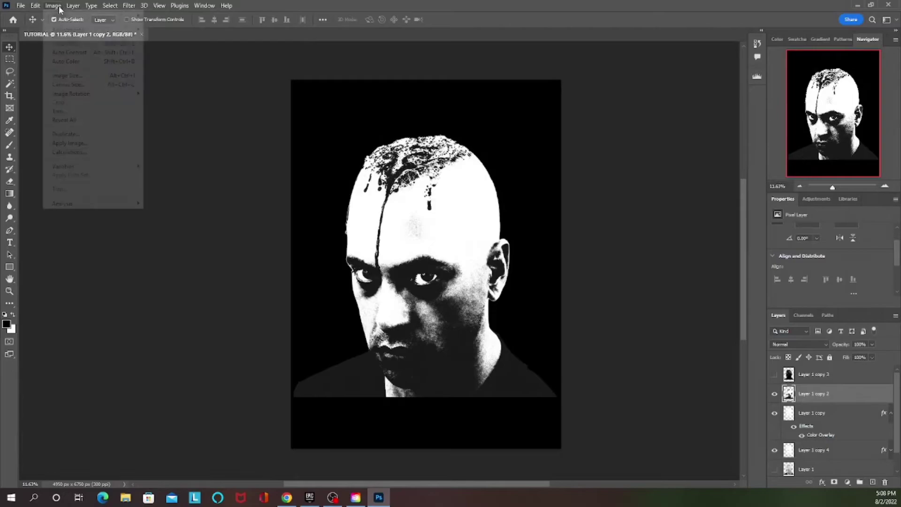
mouse_move(94, 29)
left_click(197, 156)
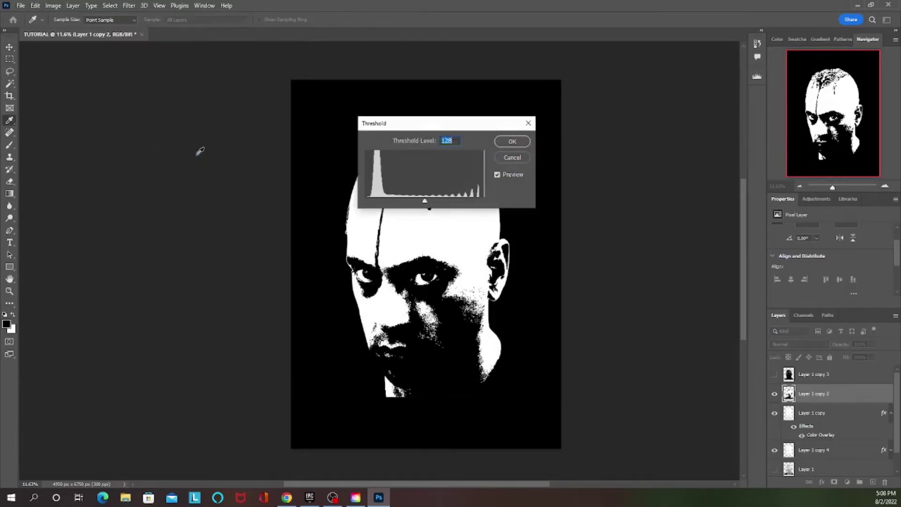
key("Return")
key("w")
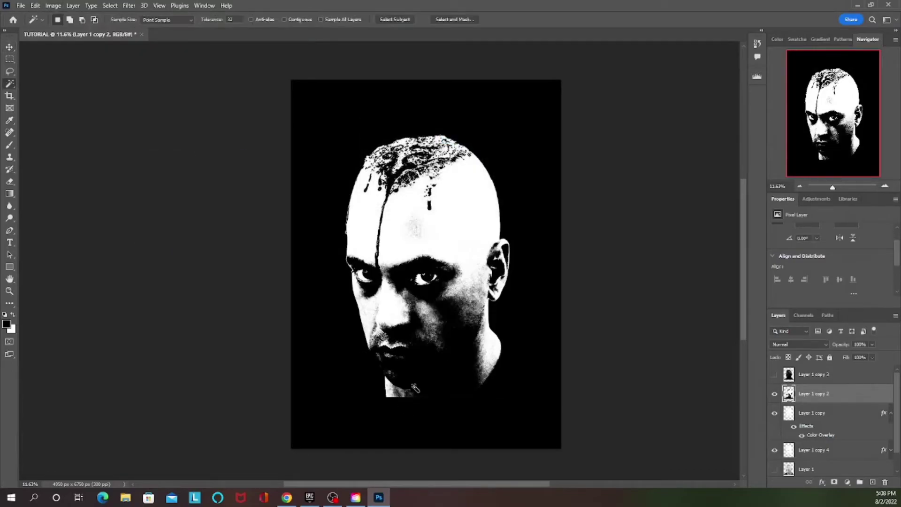
Delete all black areas of Layer 1 copy 2 using a non-contiguous Magic Wand selection, deselect, and return to the Move tool.
left_click(454, 366)
key("Delete")
key("ctrl+d")
key("v")
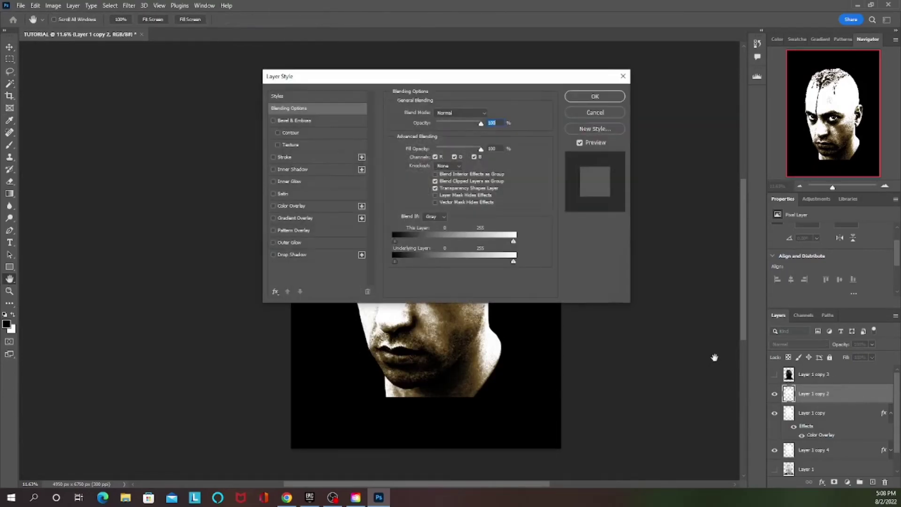
Add a Color Overlay in a light salmon-orange, brighter than the golden brown below, to Layer 1 copy 2.
left_click(308, 207)
left_click(486, 115)
left_click(578, 172)
left_click(627, 219)
left_click(556, 130)
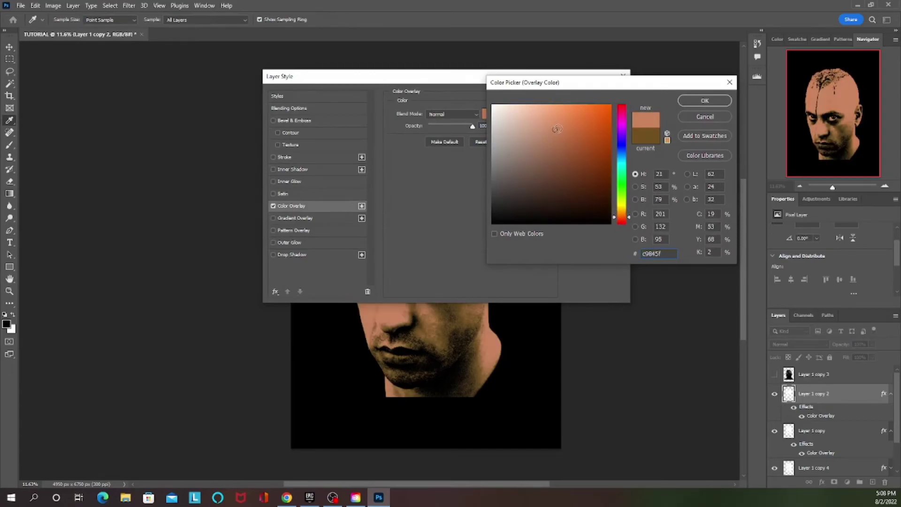
left_click(705, 100)
key("Return")
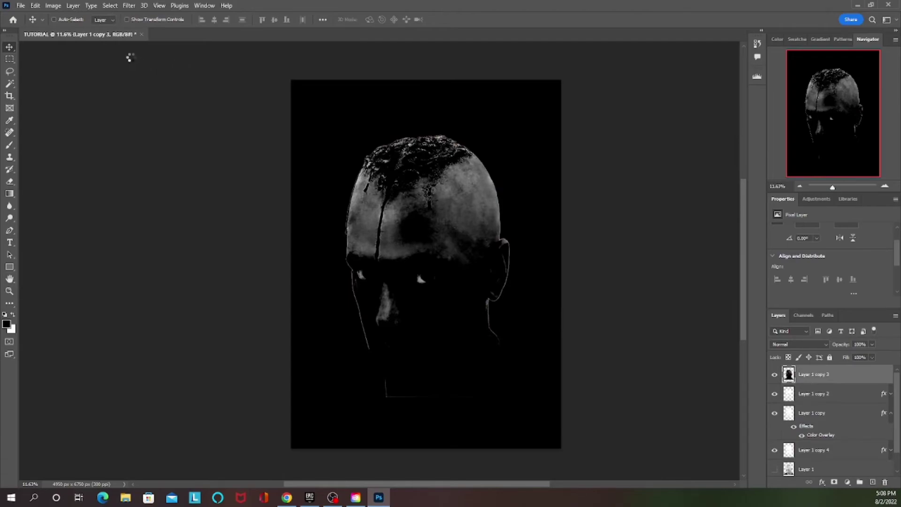
Show Layer 1 copy 3, reapply the last Grain and Torn Edges filter to it, and apply a Threshold adjustment.
key("ctrl")
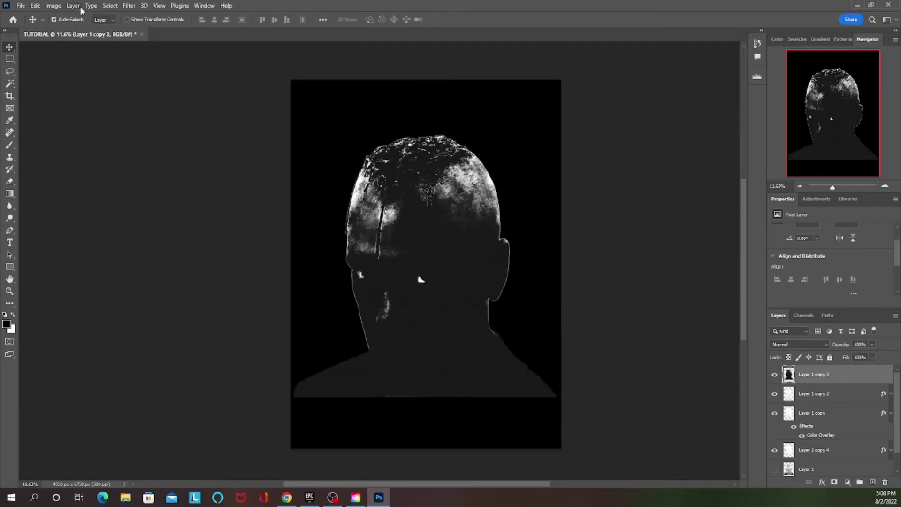
left_click(54, 7)
mouse_move(60, 36)
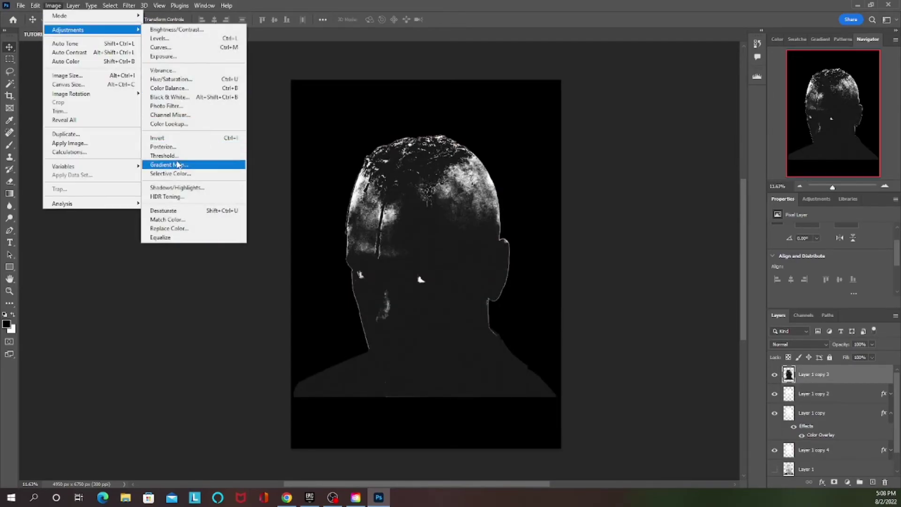
left_click(175, 155)
key("Return")
Remove all black areas from Layer 1 copy 3 with the Magic Wand, clear the selection, and switch back to the Move tool.
key("w")
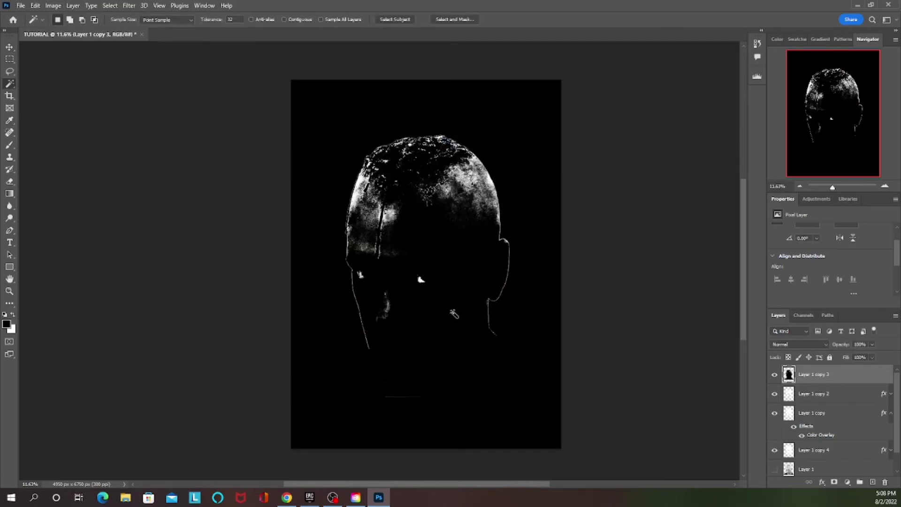
left_click(454, 315)
key("Delete")
key("ctrl+d")
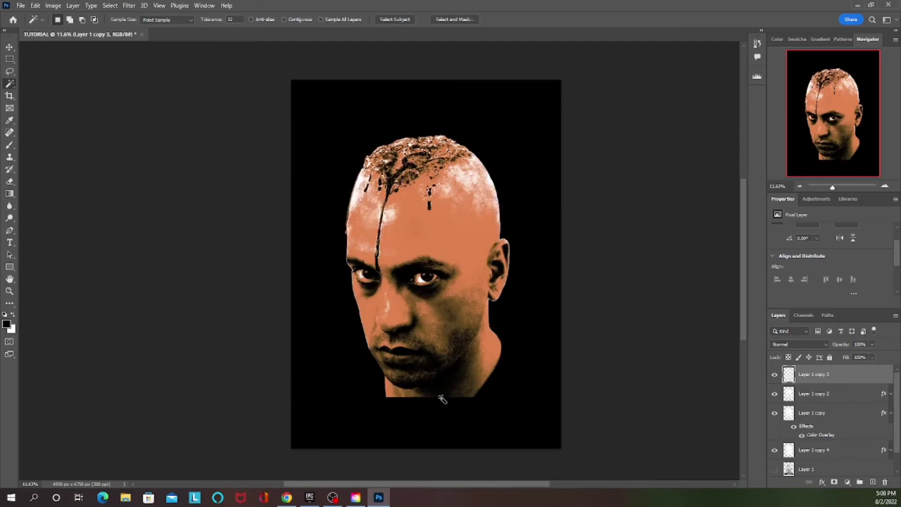
key("v")
Examine the layered grain texture around the eyes up close and compare it with the whole portrait.
scroll(445, 393, "down", 4)
scroll(501, 366, "up", 3)
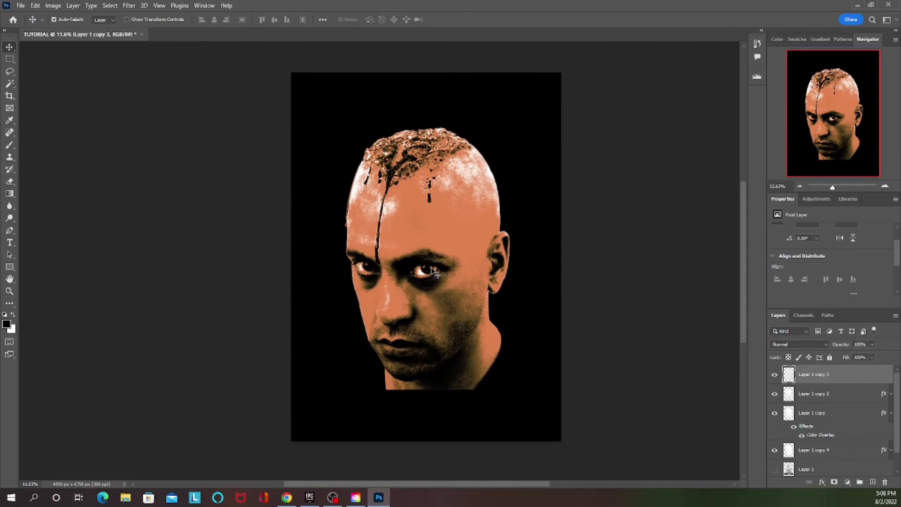
key("ctrl")
scroll(431, 271, "up", 8)
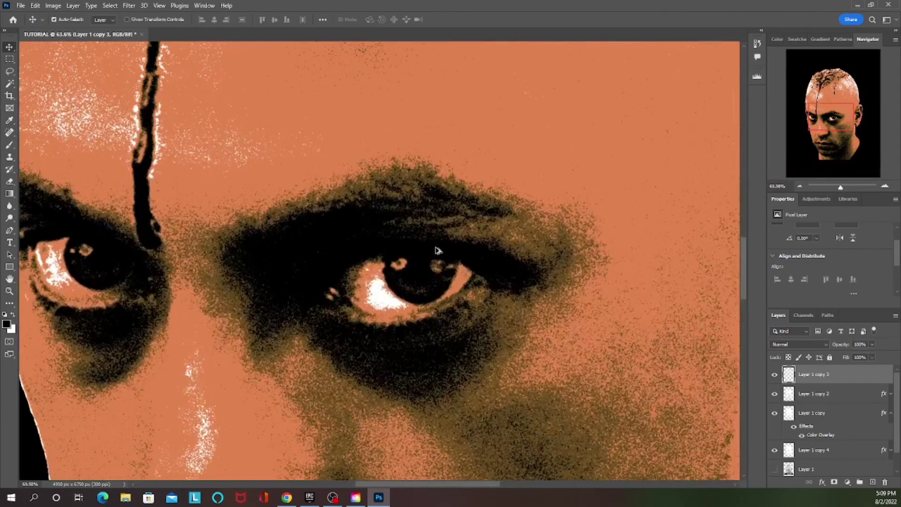
scroll(437, 250, "up", 2)
mouse_move(829, 119)
left_mouse_down()
mouse_move(809, 101)
mouse_move(833, 122)
mouse_move(831, 148)
mouse_move(833, 114)
left_mouse_up()
scroll(631, 146, "down", 10)
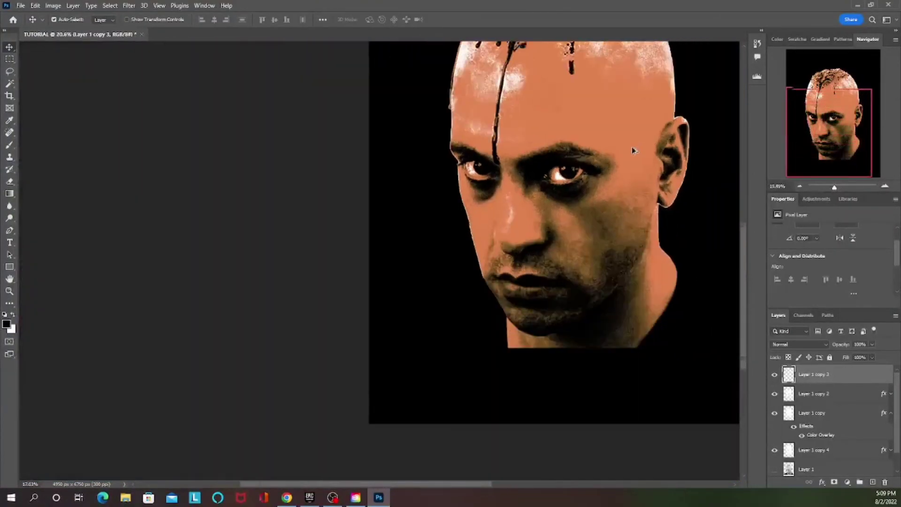